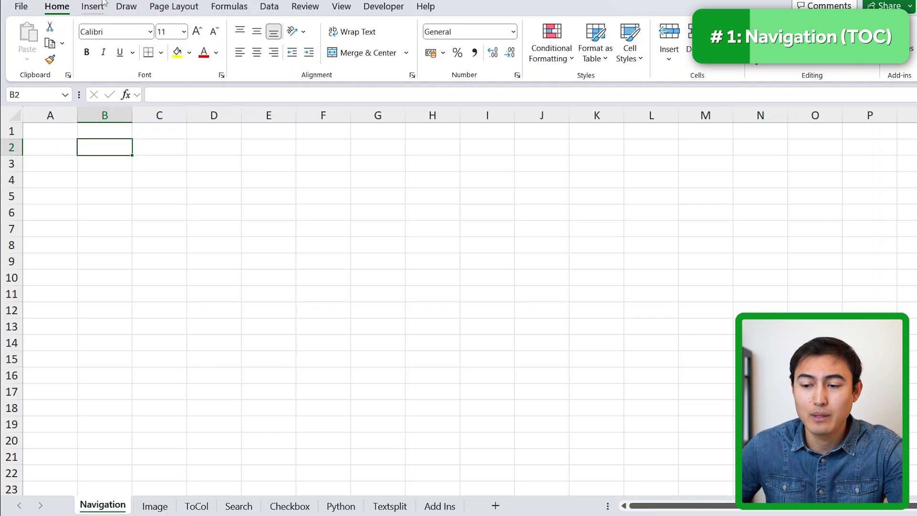
Step: Open the Navigation pane, jump to Image, ToCol and ToCol!B2:F12, then add a new sheet
click(339, 6)
click(362, 39)
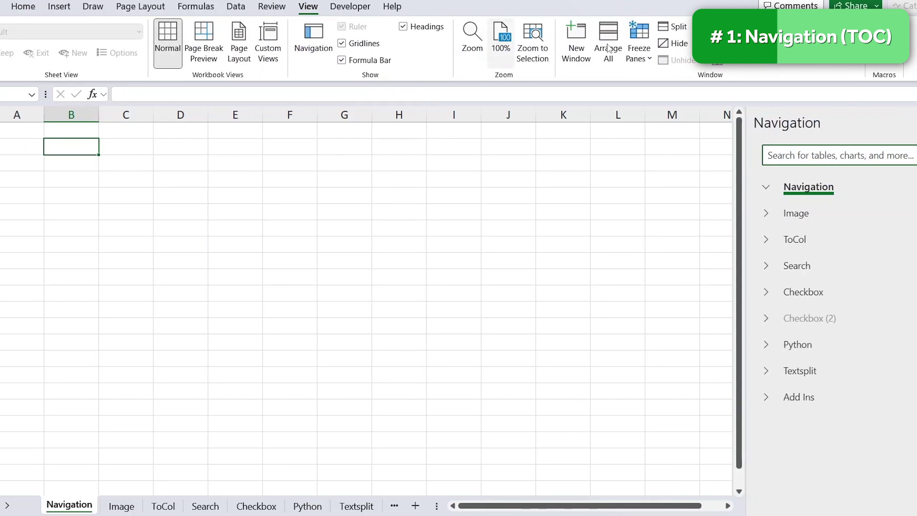
click(794, 215)
click(794, 240)
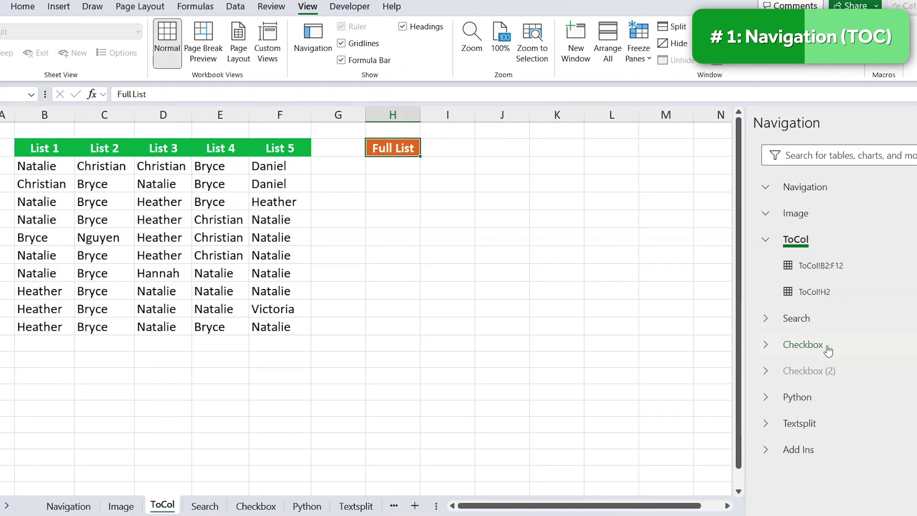
click(871, 267)
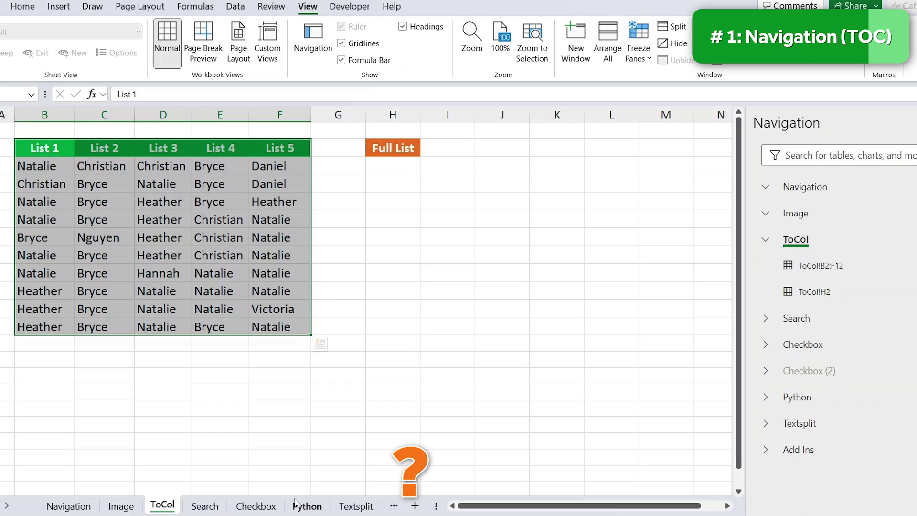
click(416, 505)
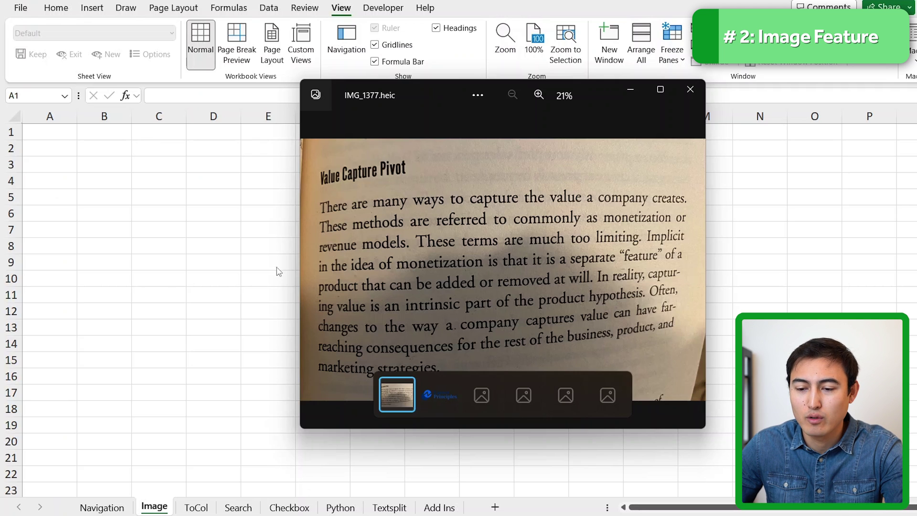
Step: Close the IMG_1377.heic photo viewer to return to the empty Image sheet
key(alt+F4)
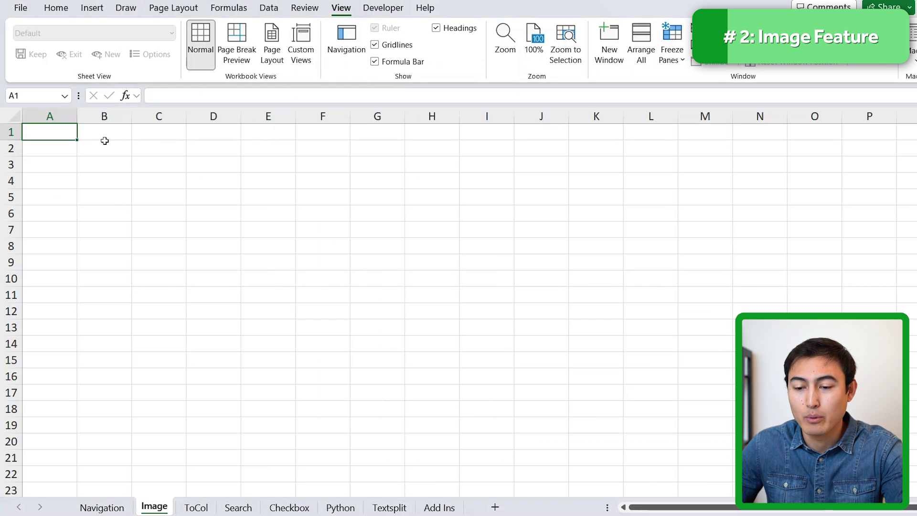
Step: Extract text into cell B2 from the IMG_1377 JPG in Downloads using Data From Picture
click(107, 141)
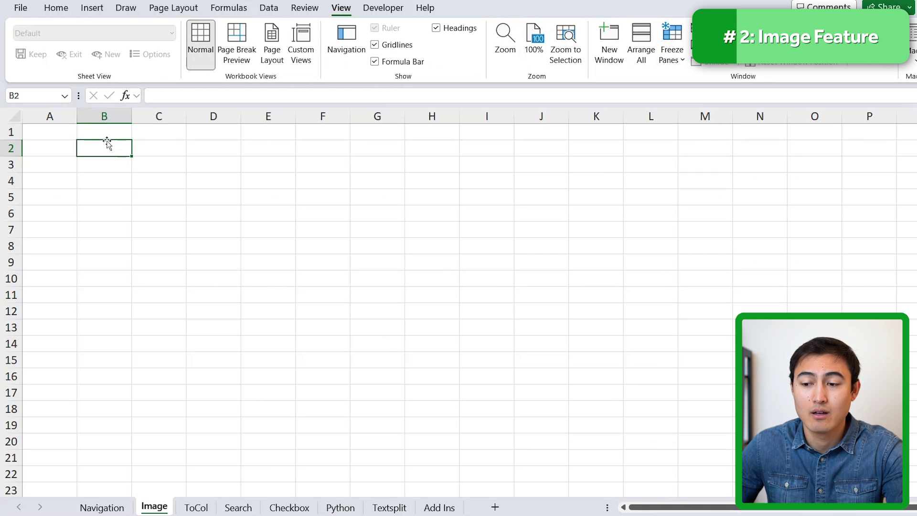
click(268, 8)
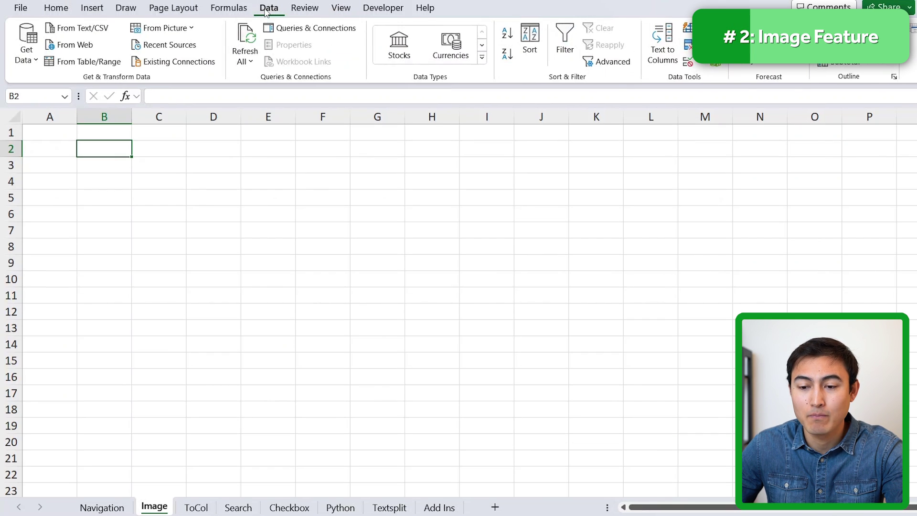
click(184, 29)
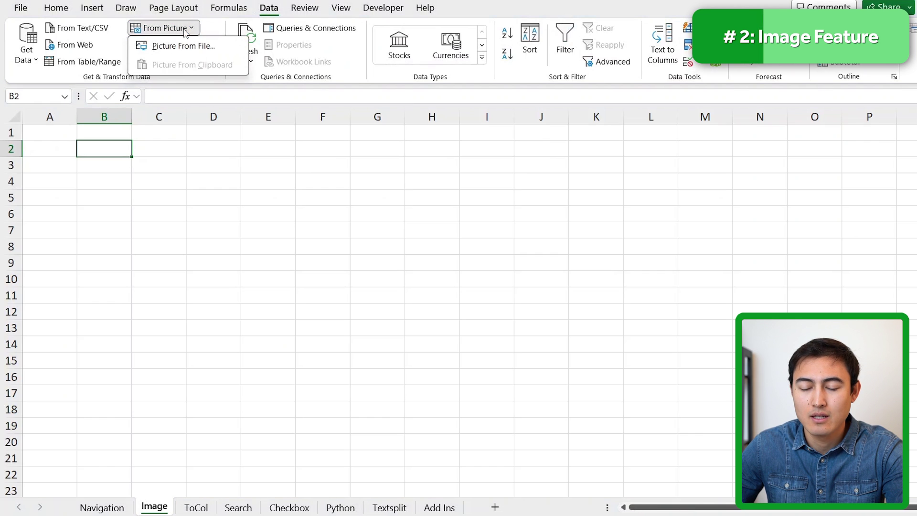
click(199, 48)
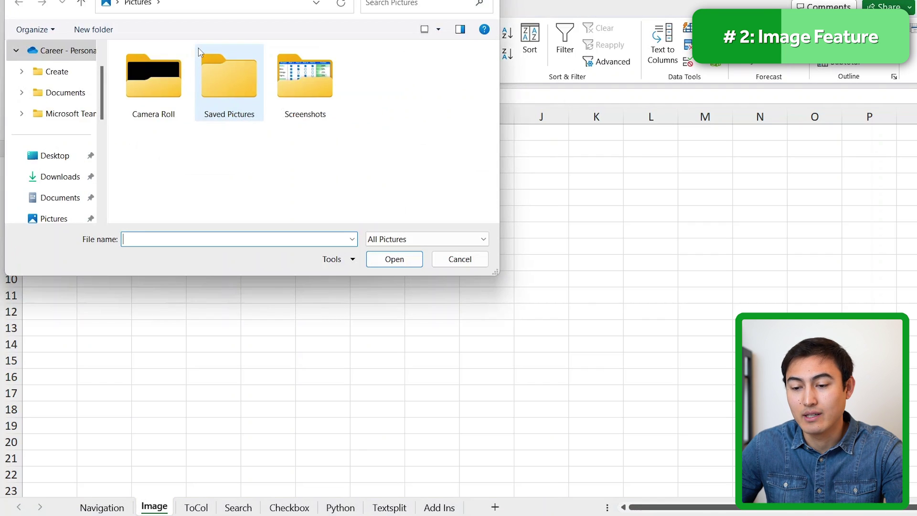
click(55, 177)
click(175, 89)
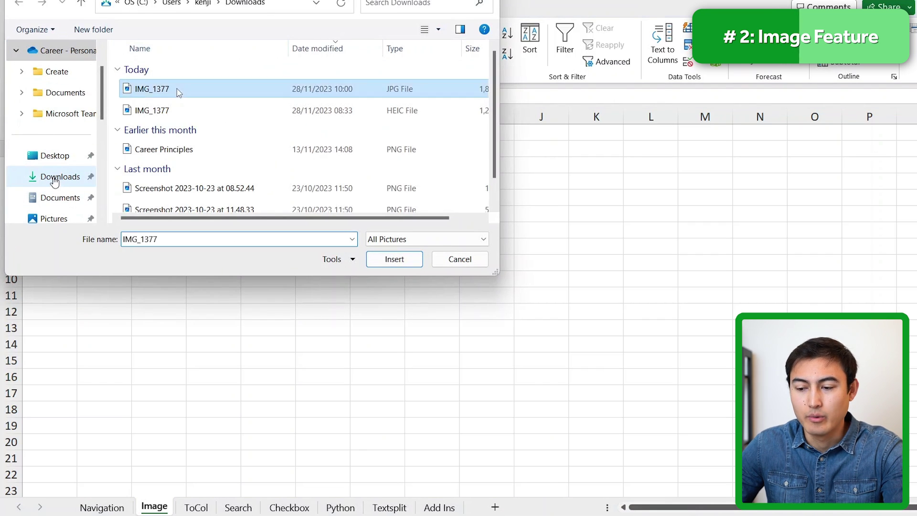
double_click(177, 89)
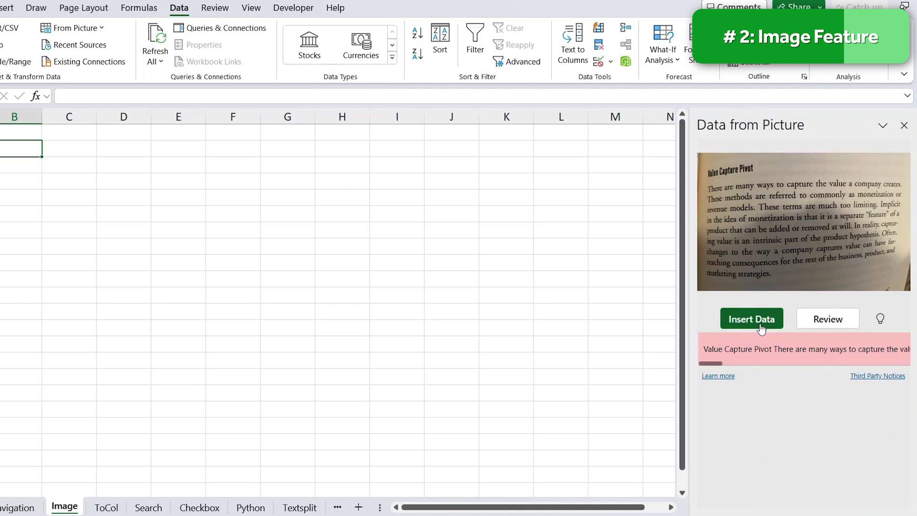
Step: Insert the extracted paragraph into B2 anyway and select the misread word 'ofa' to inspect it
click(758, 322)
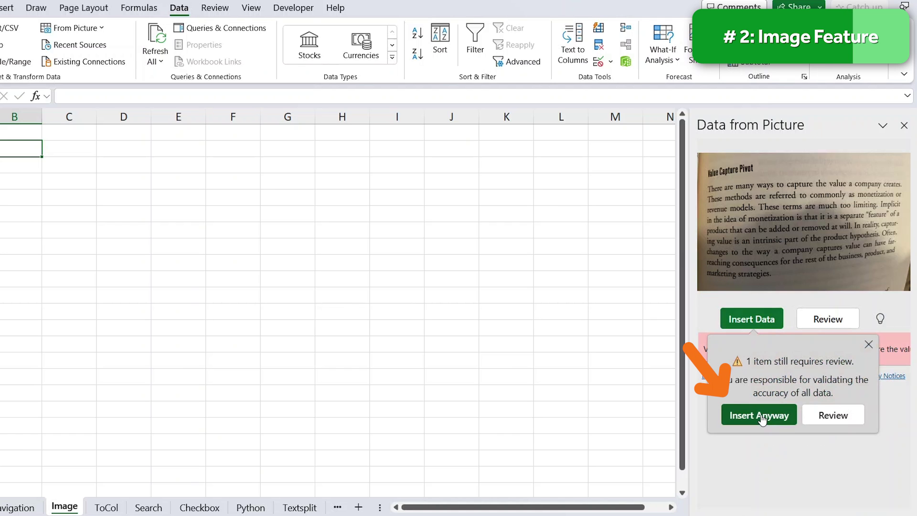
click(759, 415)
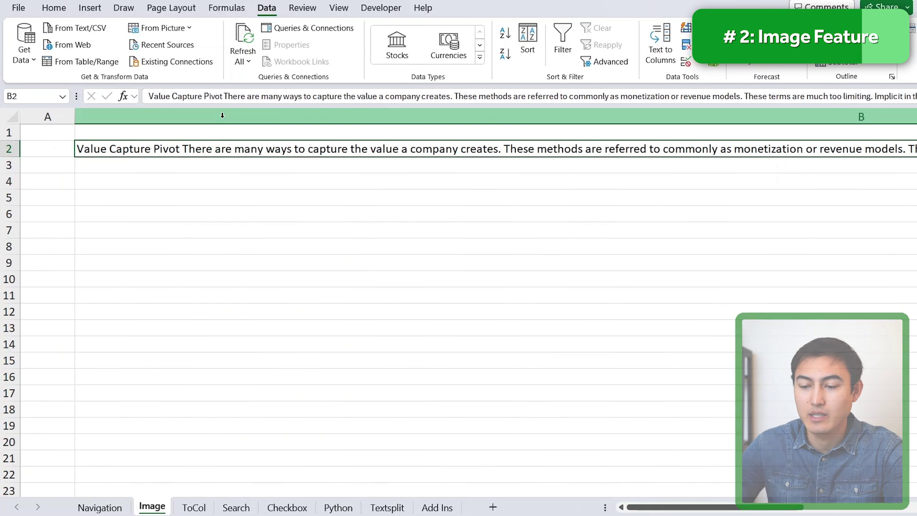
double_click(230, 151)
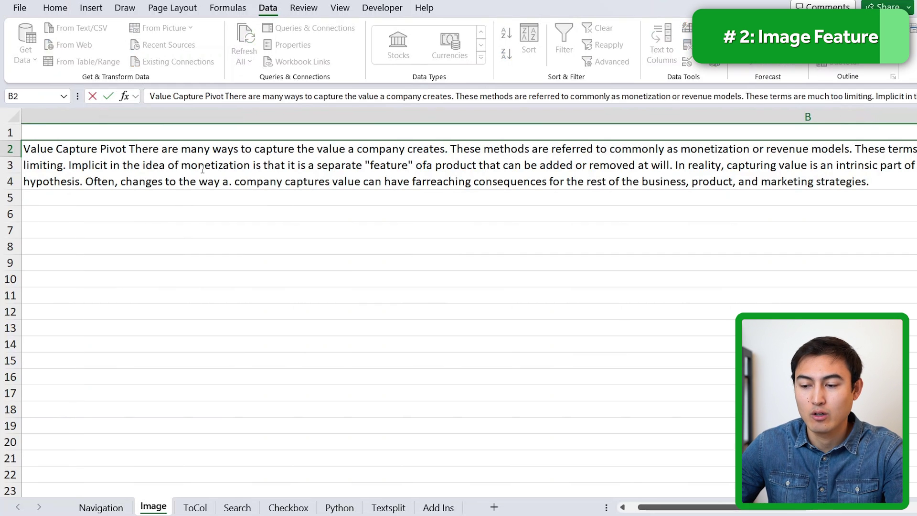
double_click(430, 167)
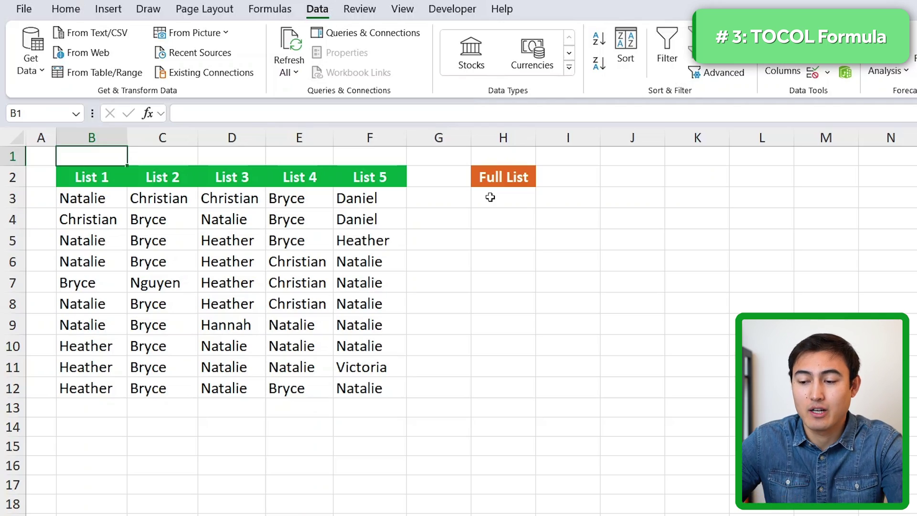
Step: Enter =TOCOL(B3:F12) in H3 to stack all five lists under Full List
key(Down)
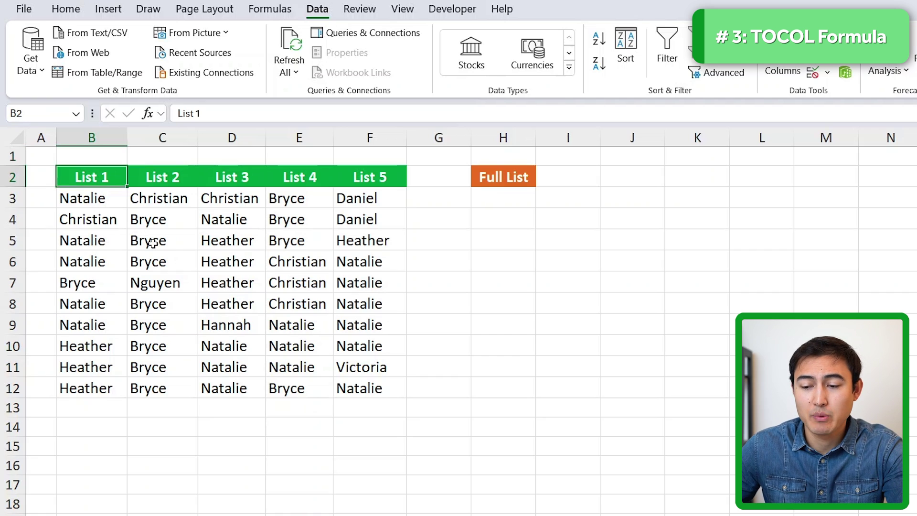
click(525, 198)
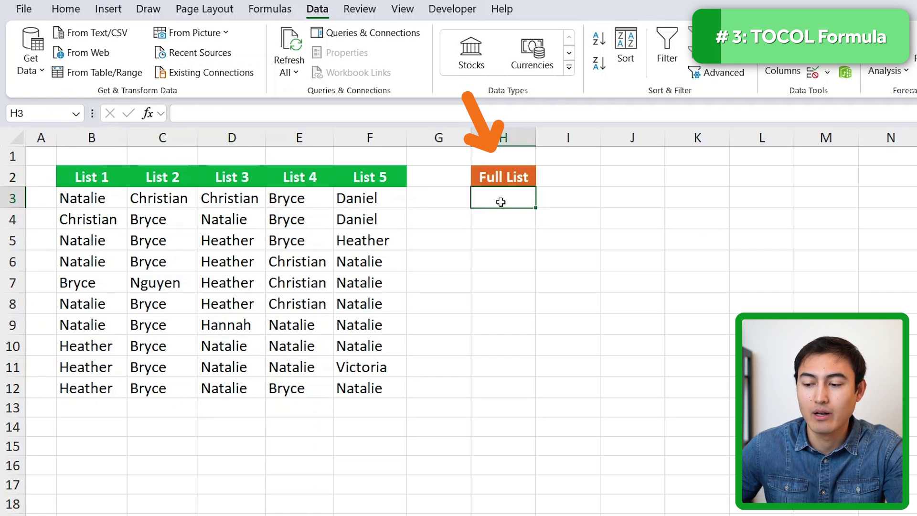
text(=)
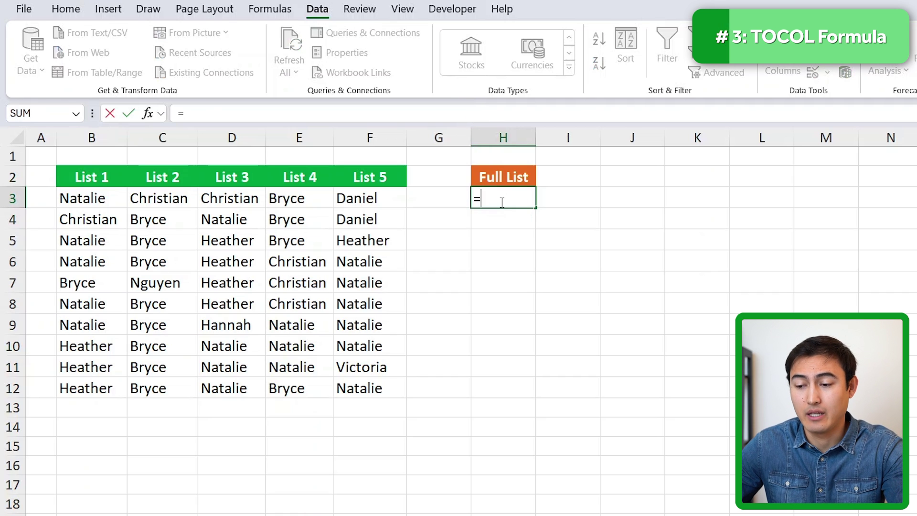
text(tocol)
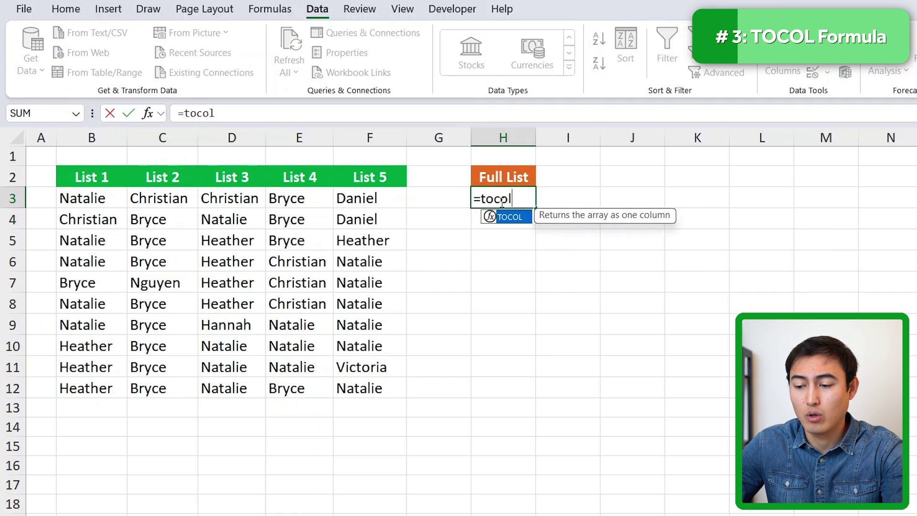
key(Tab)
key(Left)
key(Left)
key(Left)
key(Left)
key(Left)
key(Left)
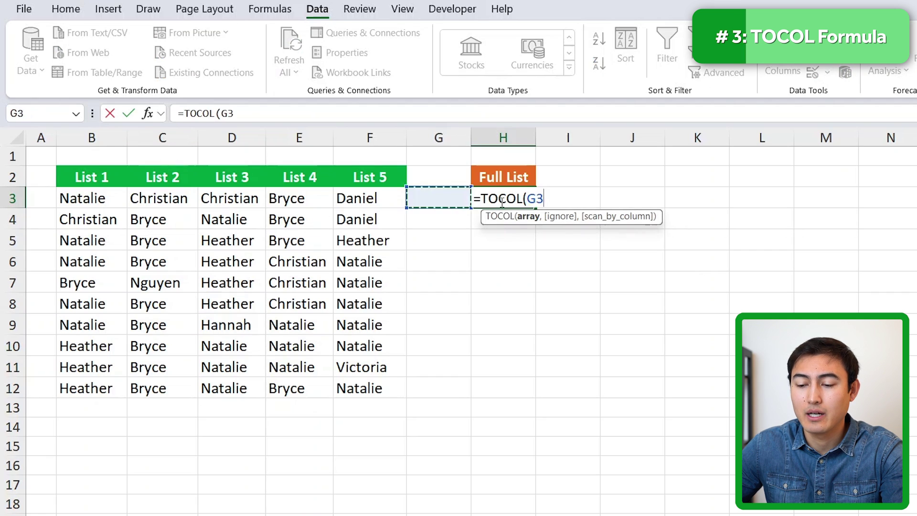
key(ctrl+shift+Down)
key(ctrl+shift+Right)
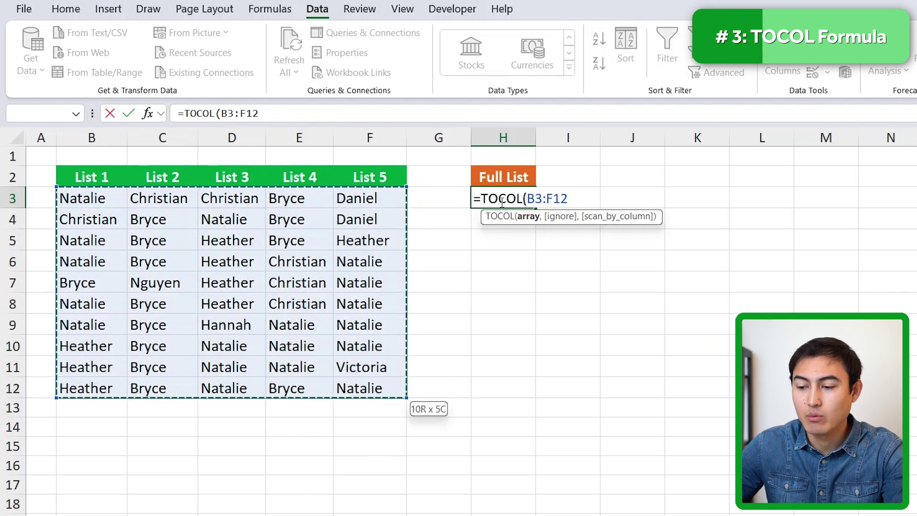
text())
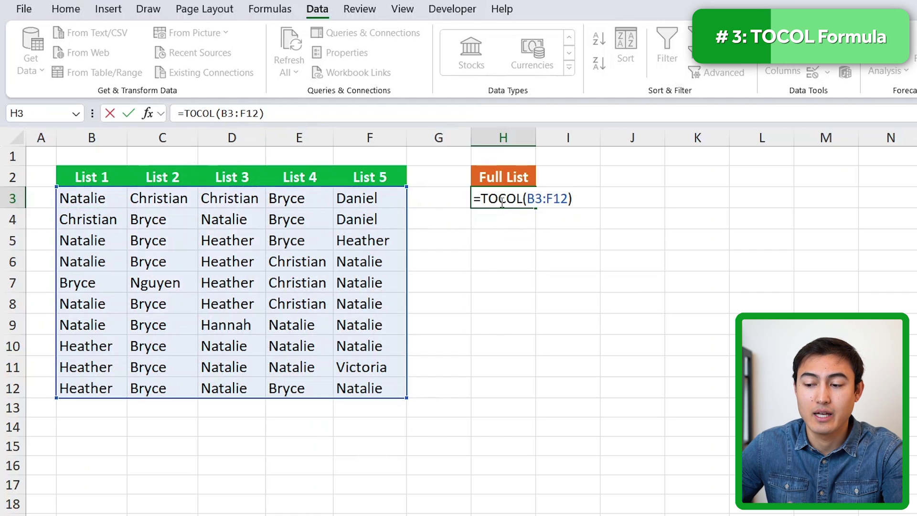
key(Return)
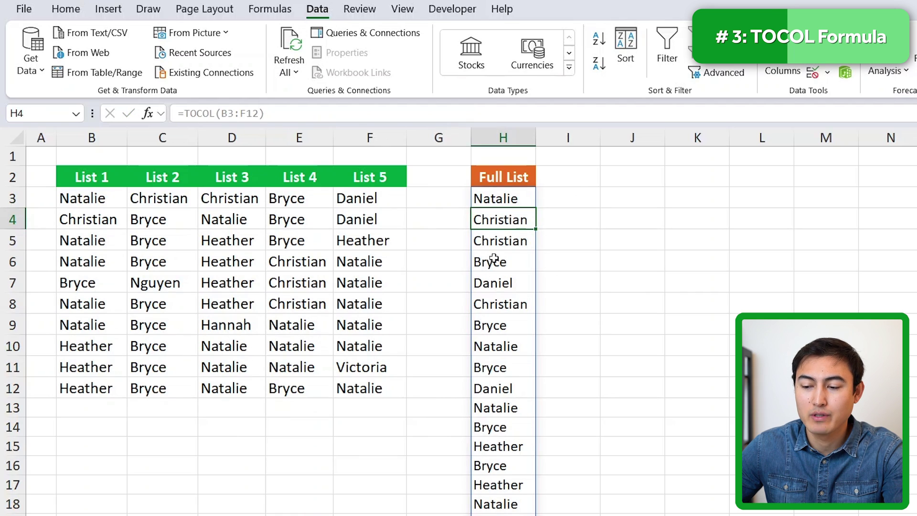
Step: Highlight the duplicate Christian entries in H4, H5 and H8 orange, then undo it
drag(496, 220, 493, 244)
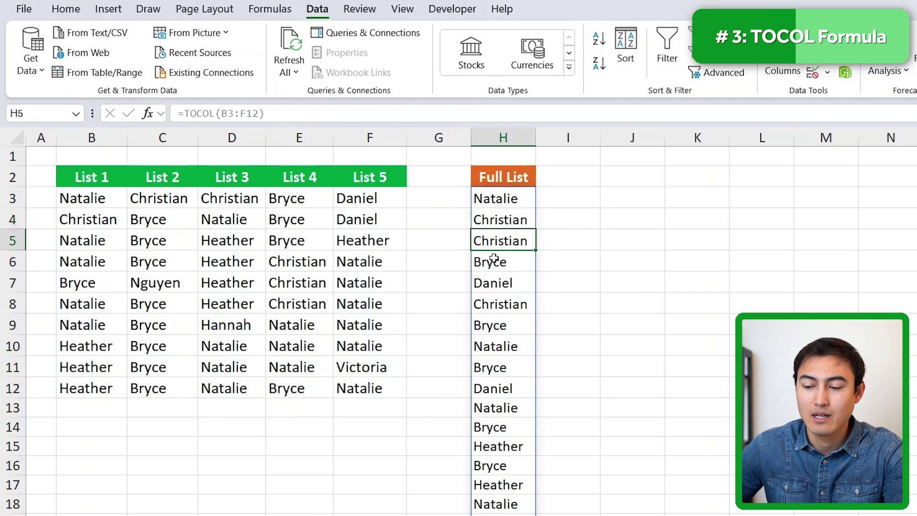
ctrl+click(503, 304)
key(F4)
key(ctrl+z)
key(Up)
key(Up)
key(Up)
key(Up)
key(Up)
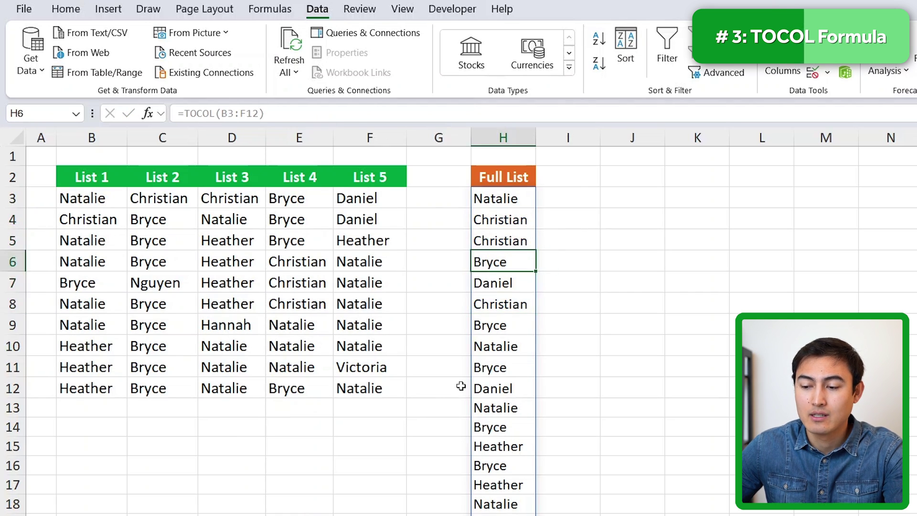
Step: Change H3's formula to =UNIQUE(TOCOL(B3:F12)) so only the eight unique names remain
click(191, 112)
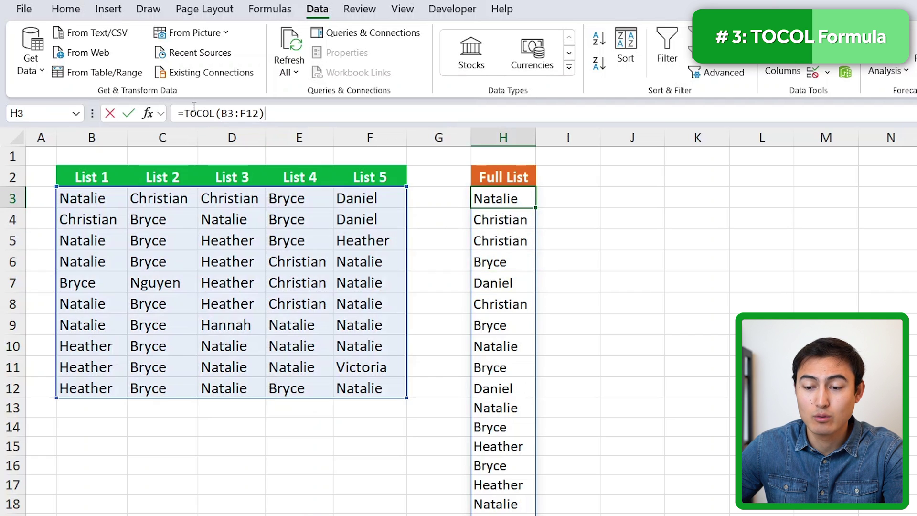
text(UNIQUE()
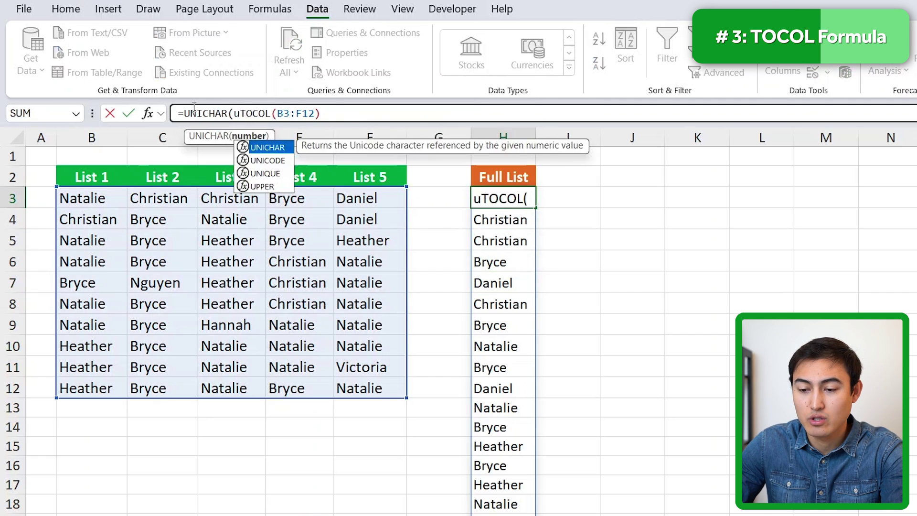
key(End)
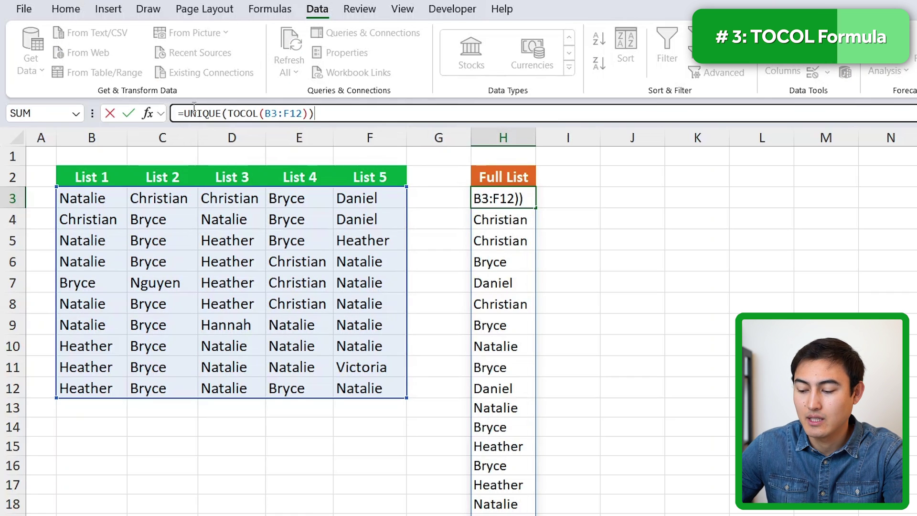
key(Return)
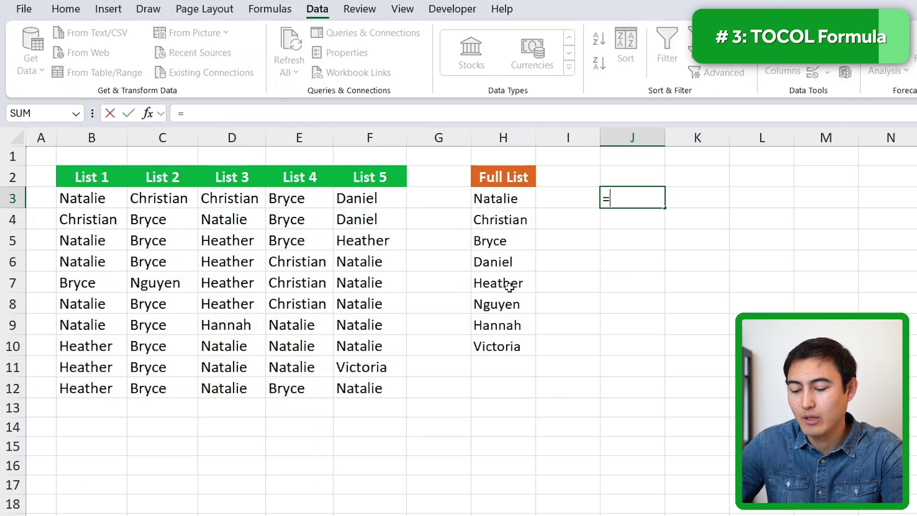
Step: Enter =TOROW(B3:F12) in J3 to spill all names across row 3
text(ow)
key(Tab)
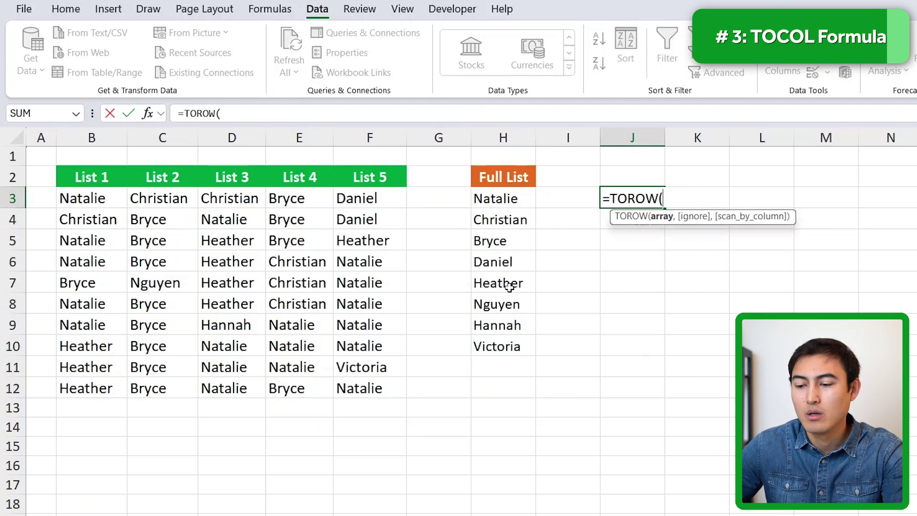
key(Left)
key(Left)
key(Left)
key(Left)
key(Left)
key(Left)
key(Left)
key(Left)
key(ctrl+shift+Right)
key(ctrl+shift+Down)
key(Return)
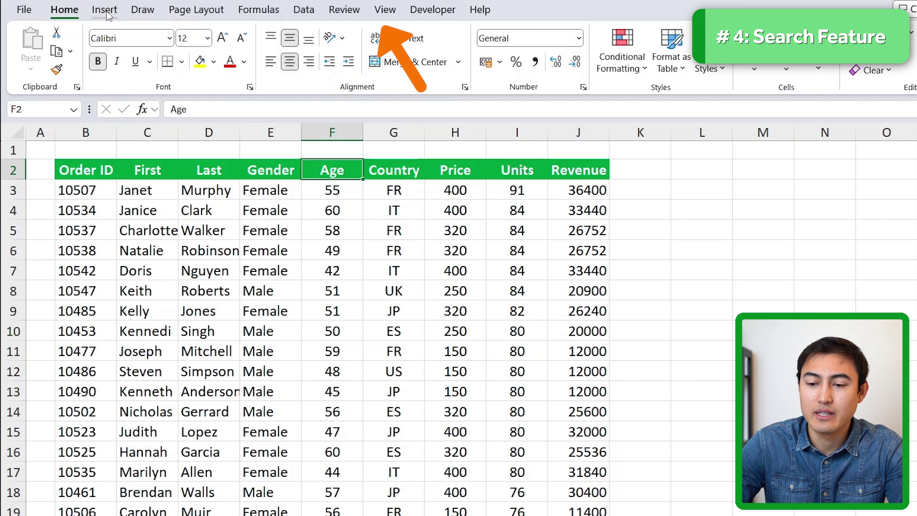
Step: Scroll the order table and switch the ribbon from Home to the Insert tab
scroll(150, 13, down, 1)
scroll(149, 12, down, 1)
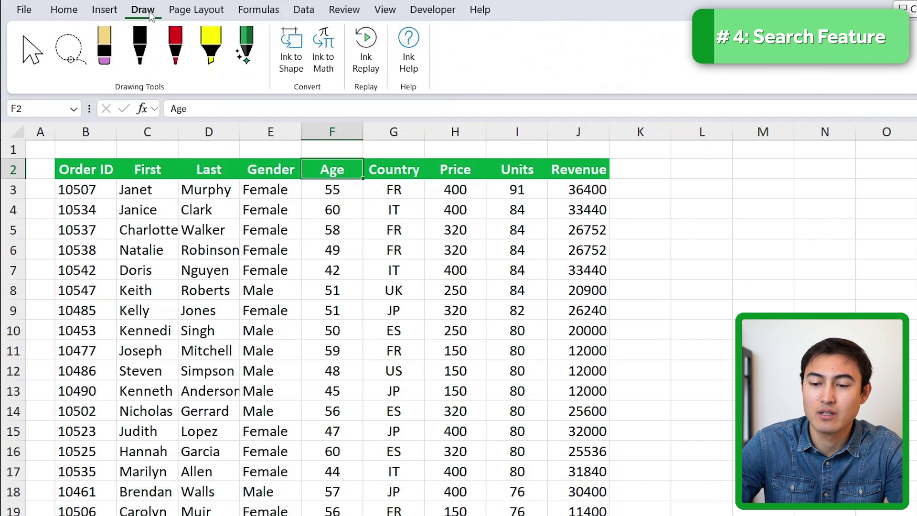
click(62, 15)
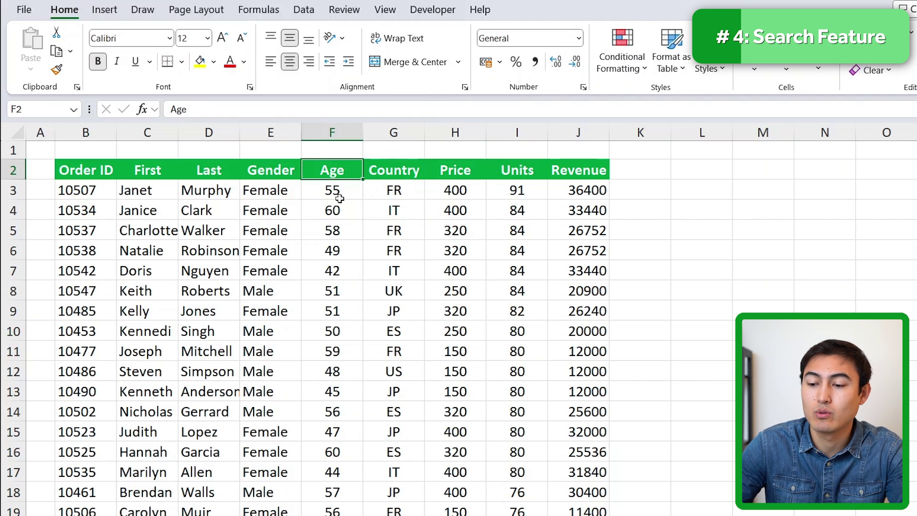
click(110, 19)
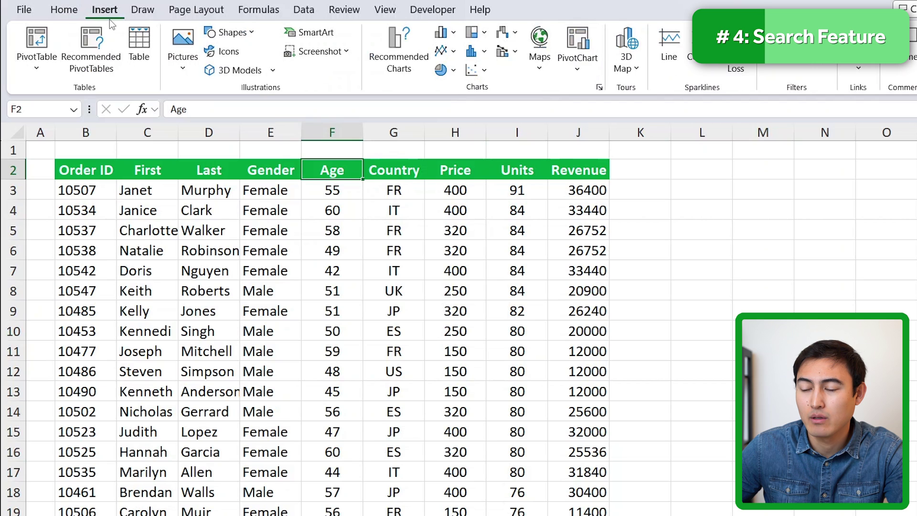
Step: Search the Age header's right-click menu for 'condi' commands, then dismiss it
right_click(350, 174)
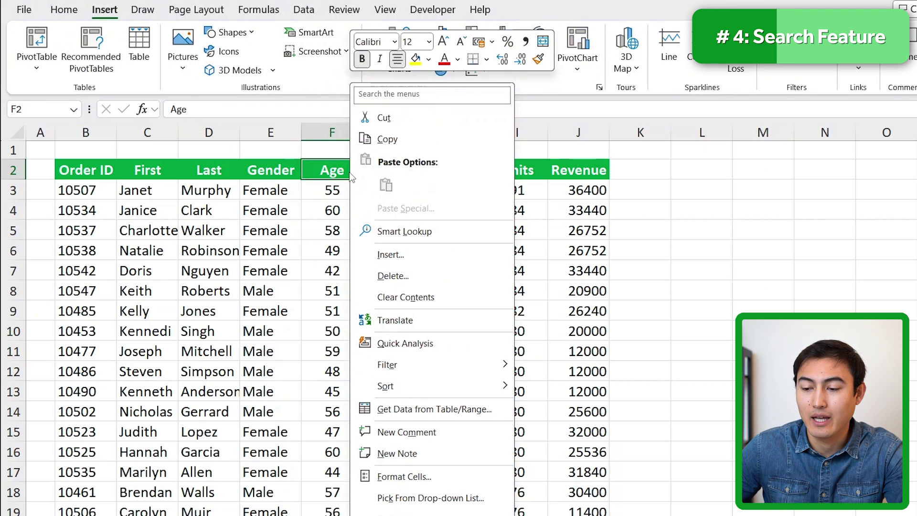
click(399, 98)
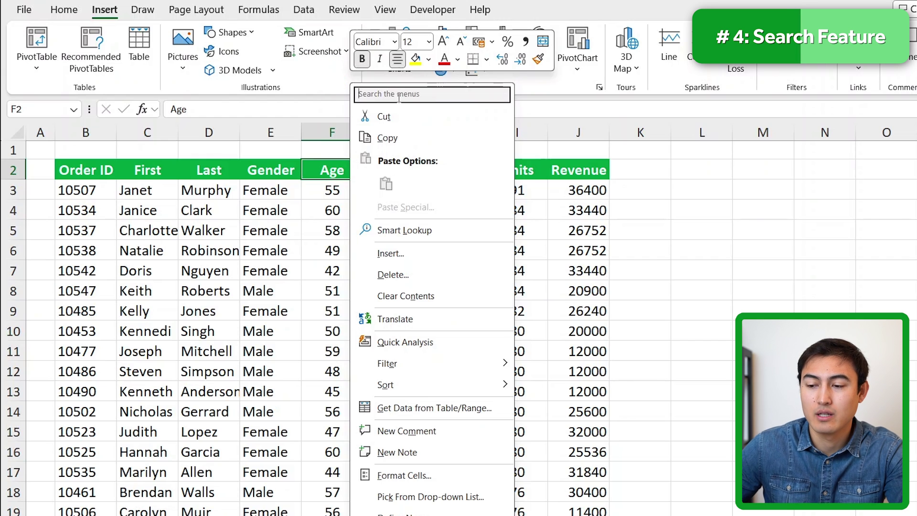
text(condi)
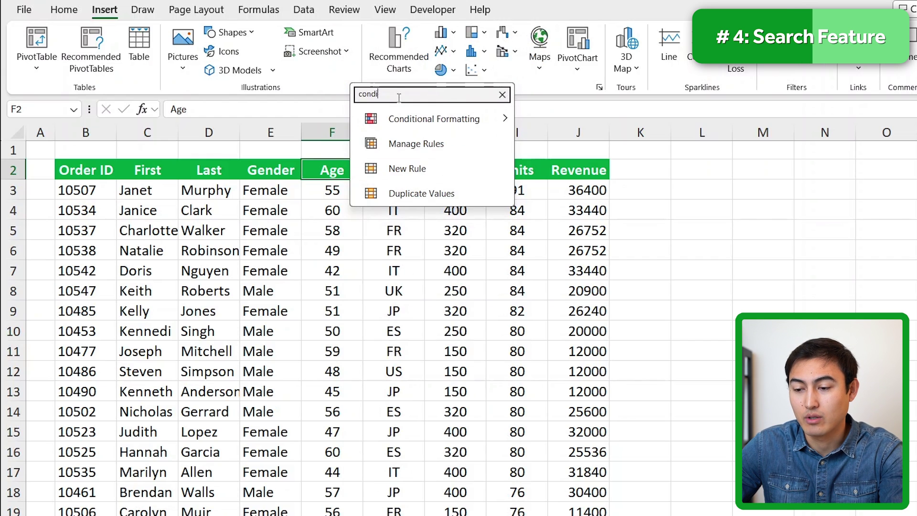
mouse_move(459, 120)
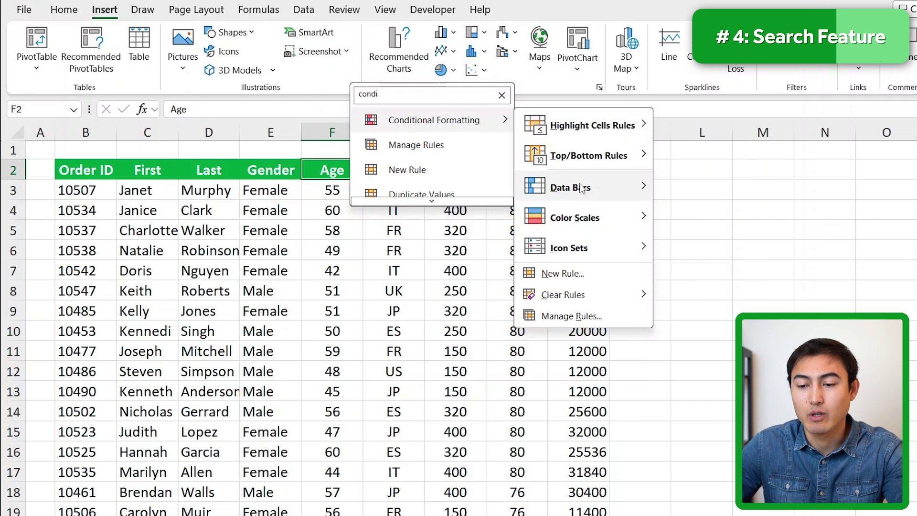
click(64, 9)
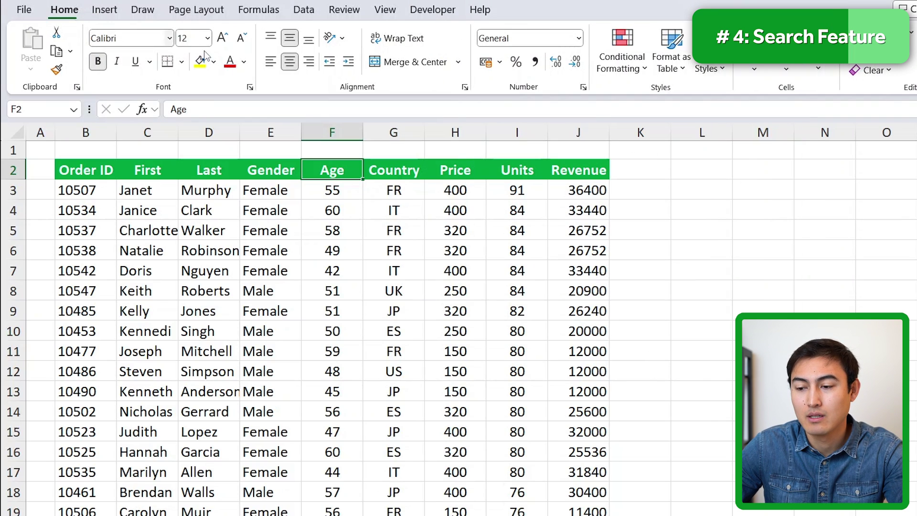
Step: Search cell G5's right-click menu for 'chart' commands
click(414, 237)
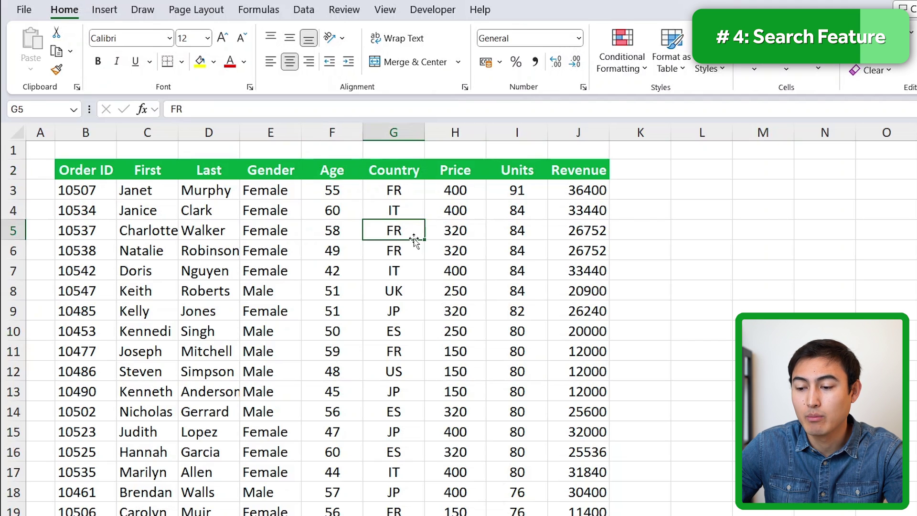
right_click(414, 230)
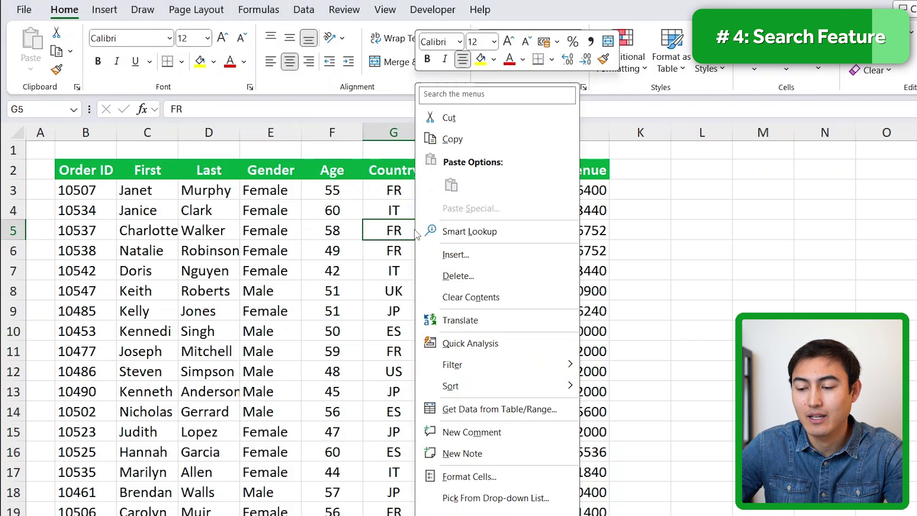
text(chart)
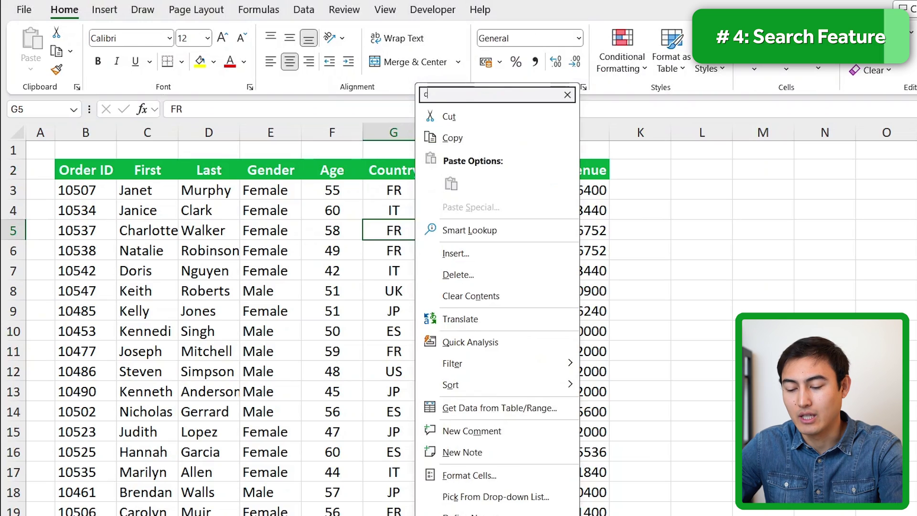
mouse_move(505, 143)
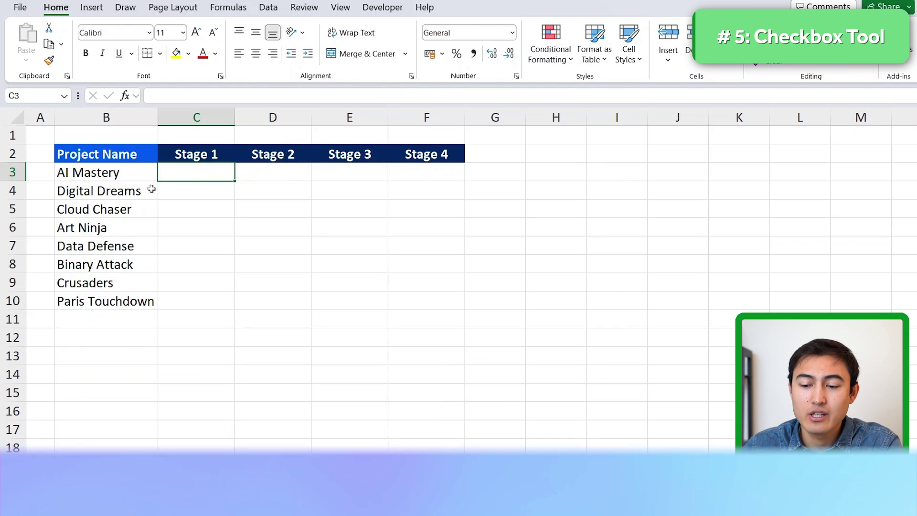
Step: Insert a checkbox in C3 and fill it across to F3 and down through row 10
key(Down)
key(Down)
key(Down)
key(ctrl+z)
key(Up)
key(Up)
key(Up)
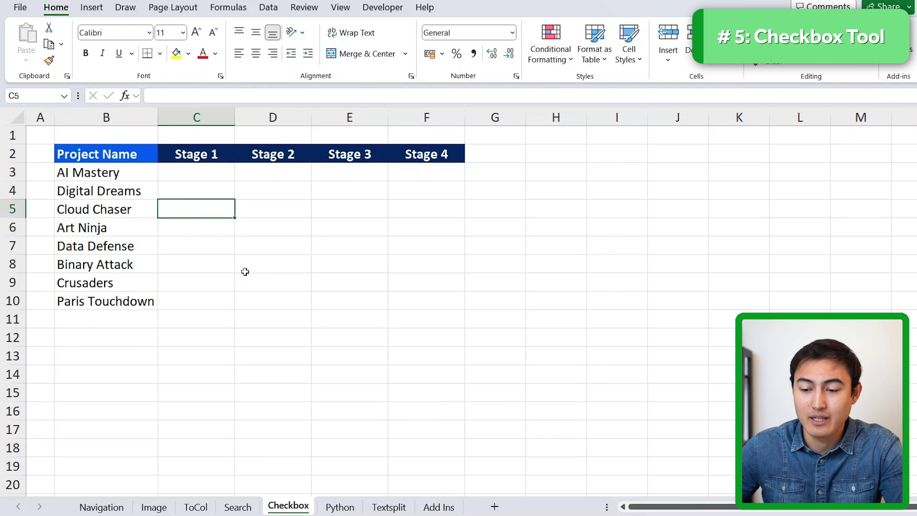
key(ctrl+z)
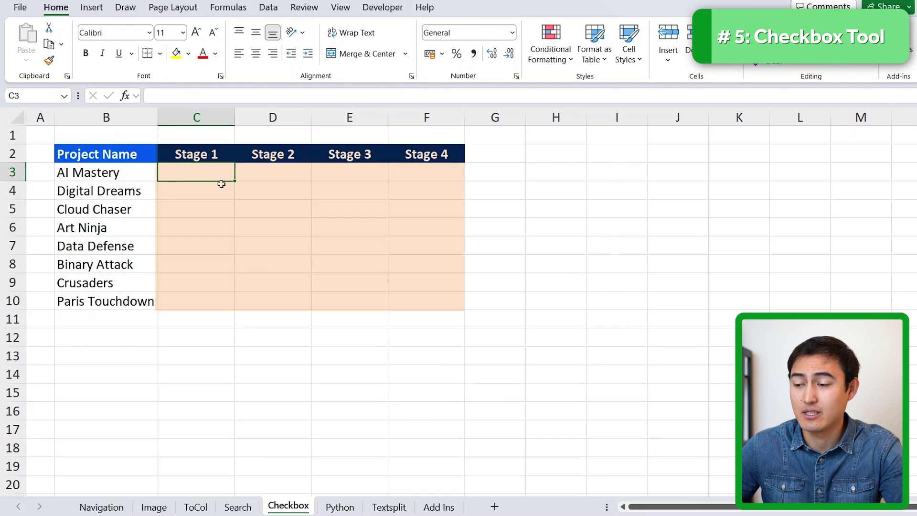
click(92, 7)
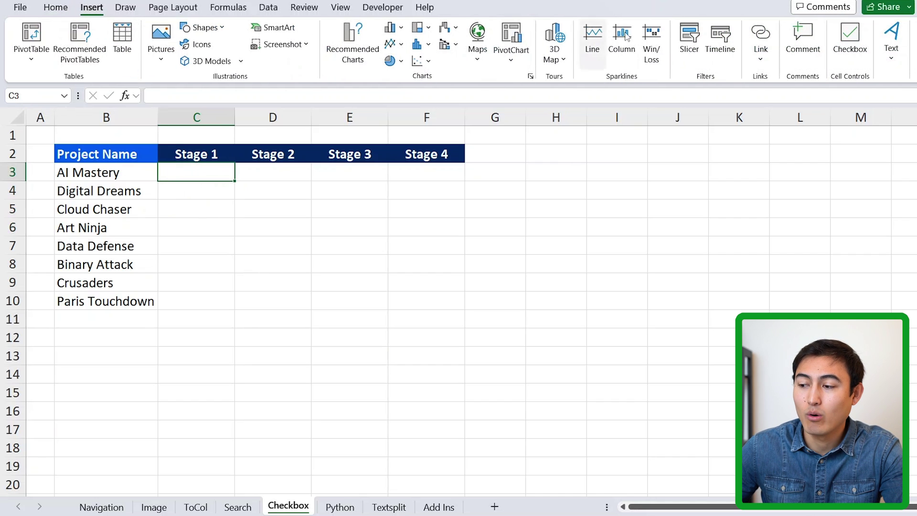
click(845, 43)
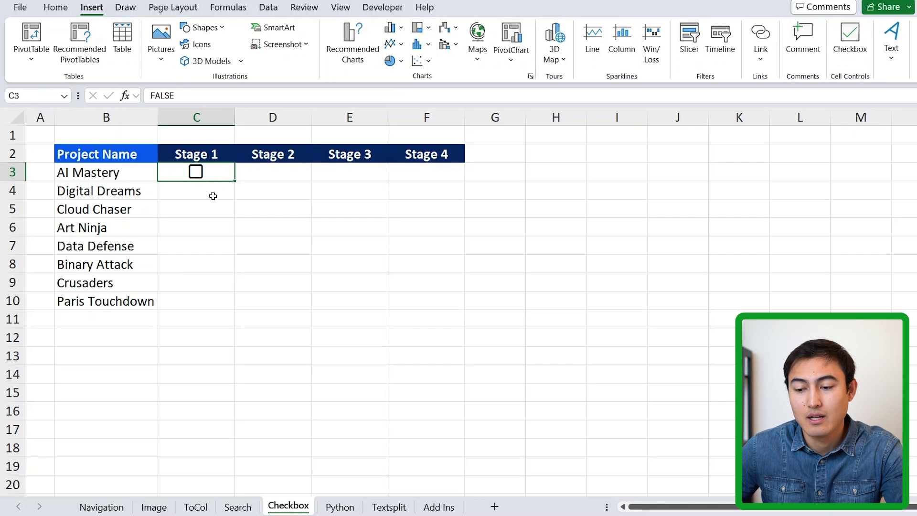
drag(236, 183, 465, 339)
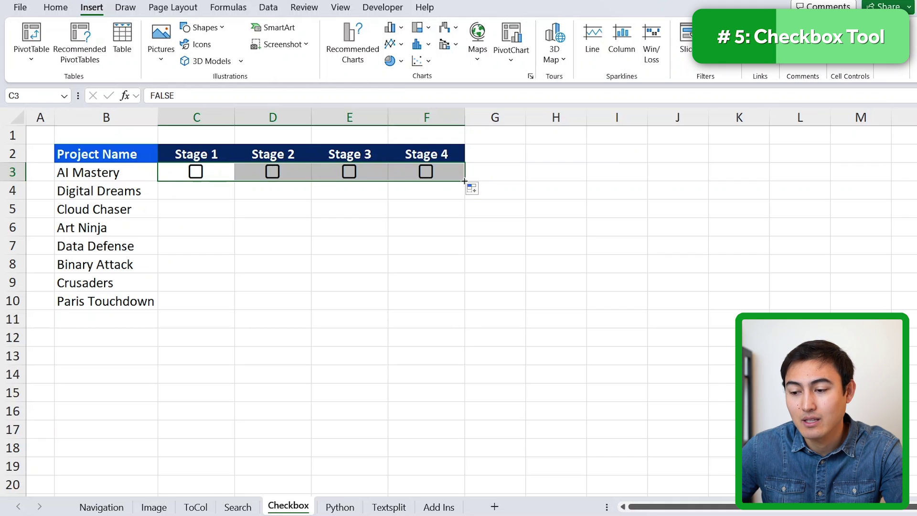
drag(464, 181, 467, 310)
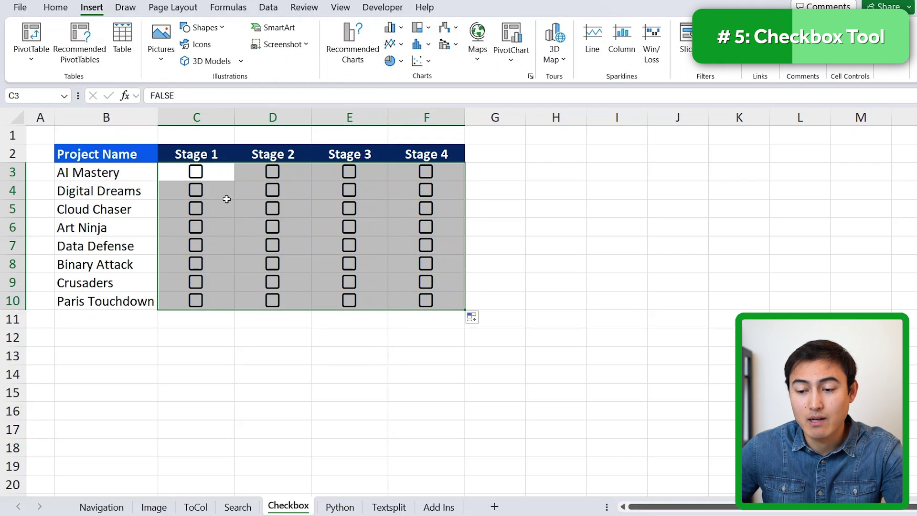
Step: Tick and untick all the checkboxes with Space, then give them a new font colour
key(space)
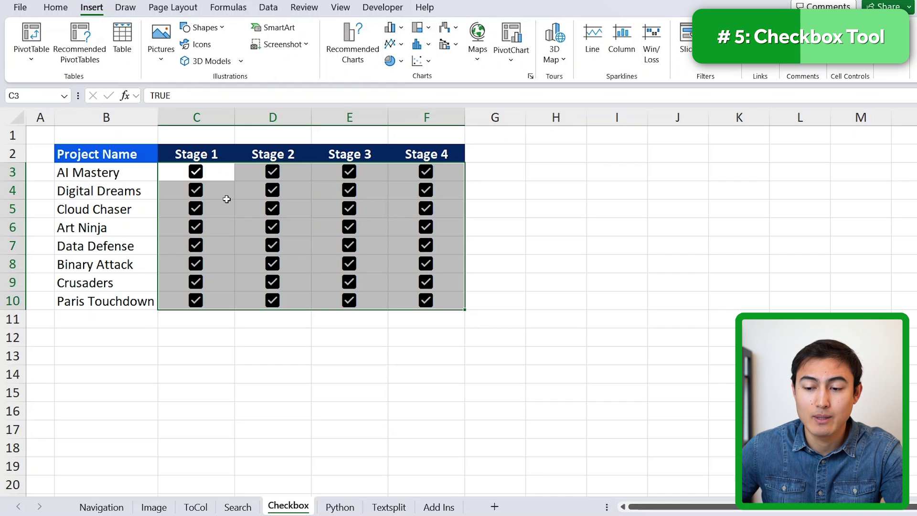
key(space)
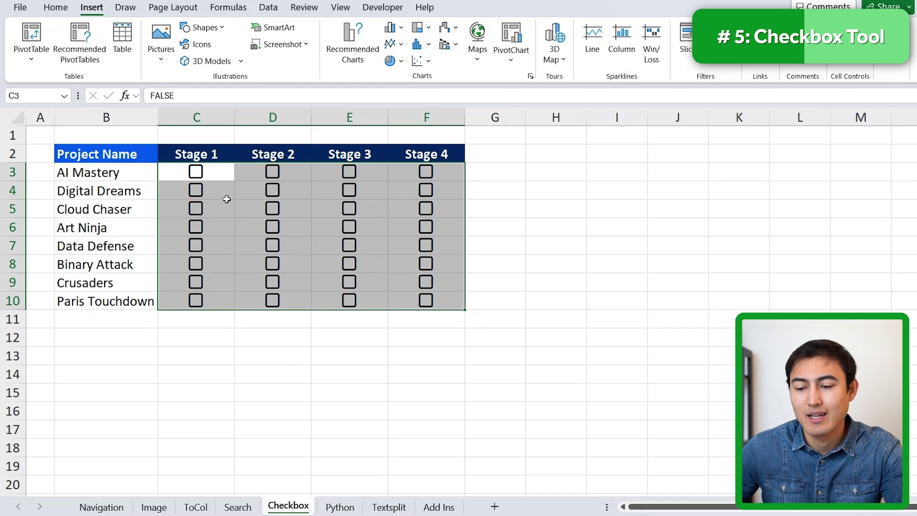
click(56, 8)
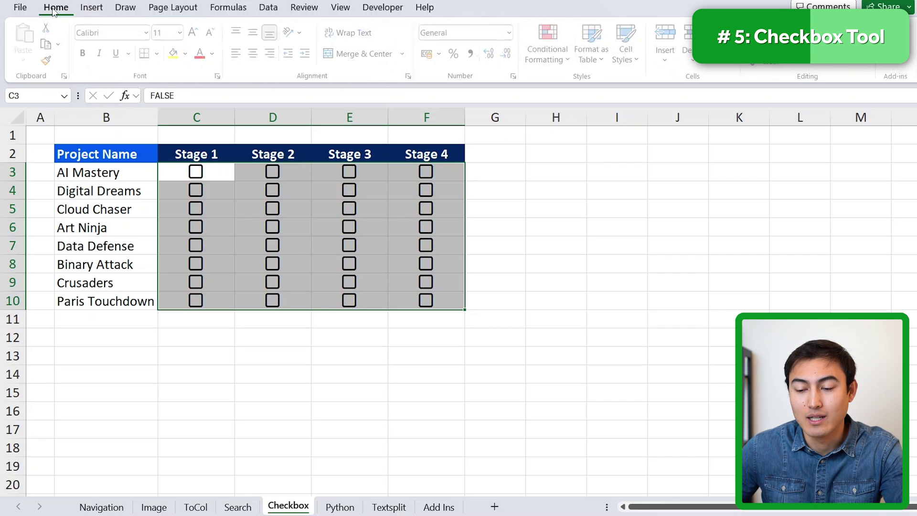
click(216, 53)
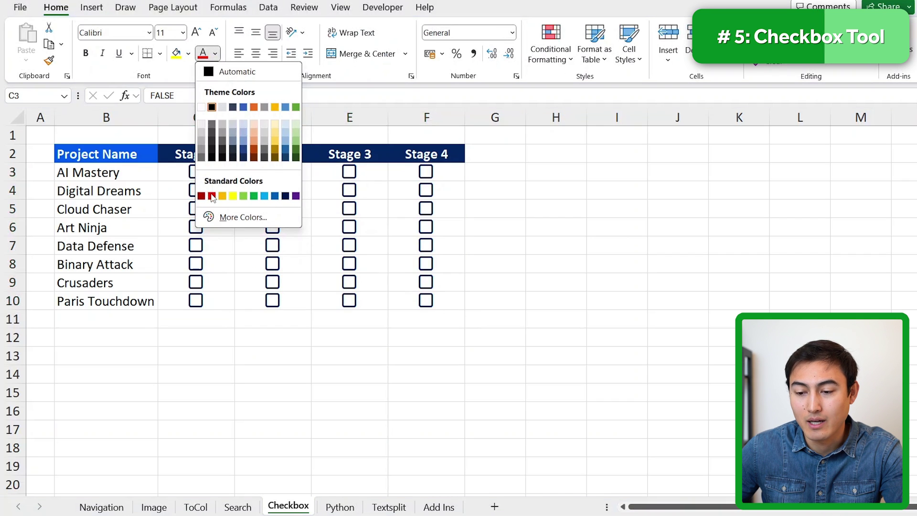
click(223, 196)
click(192, 198)
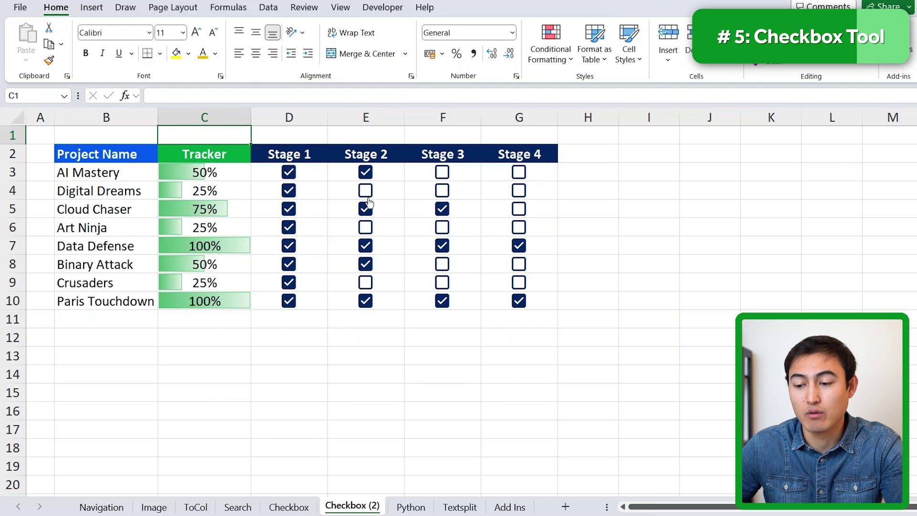
Step: Tick AI Mastery's Stage 2, 3 and 4 checkboxes so all four stages are complete
click(366, 176)
click(365, 172)
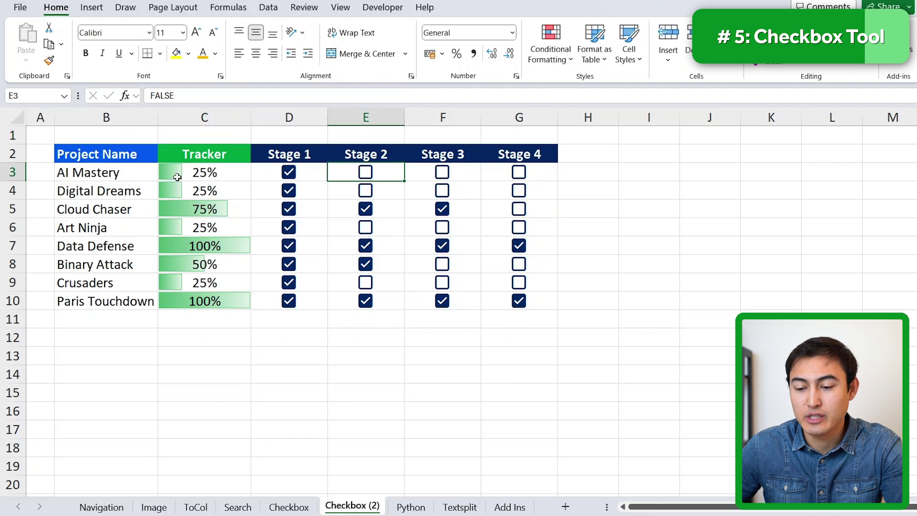
click(365, 172)
click(442, 173)
key(Right)
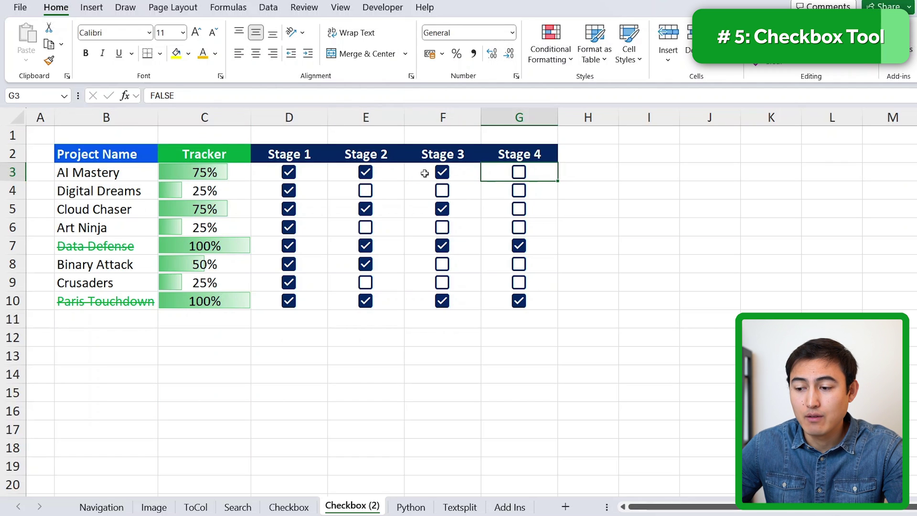
click(518, 173)
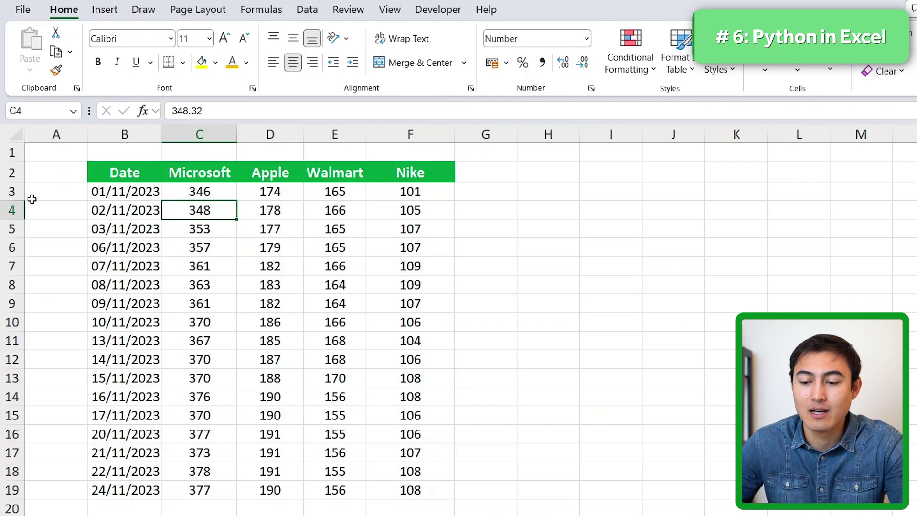
Step: Select empty cell H2 beside the stock-price table and bring up the Formulas commands with Python (Preview)
key(Up)
key(Up)
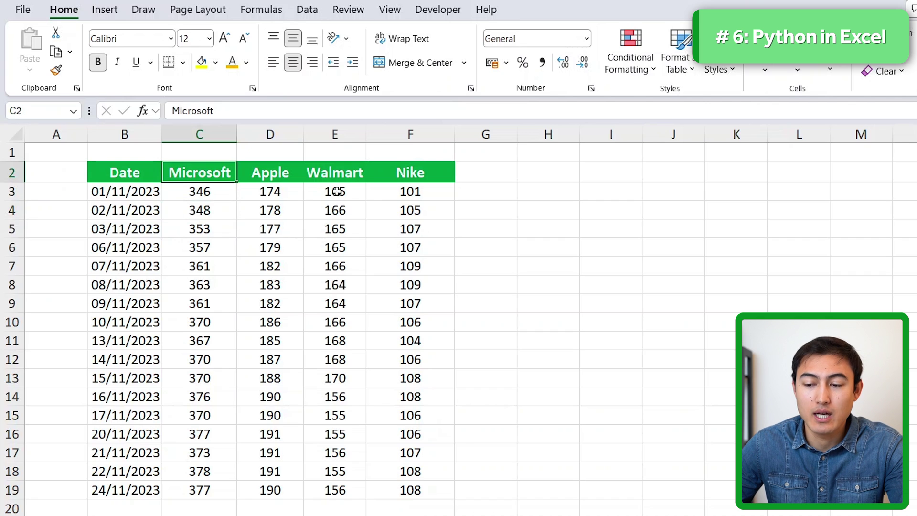
key(Down)
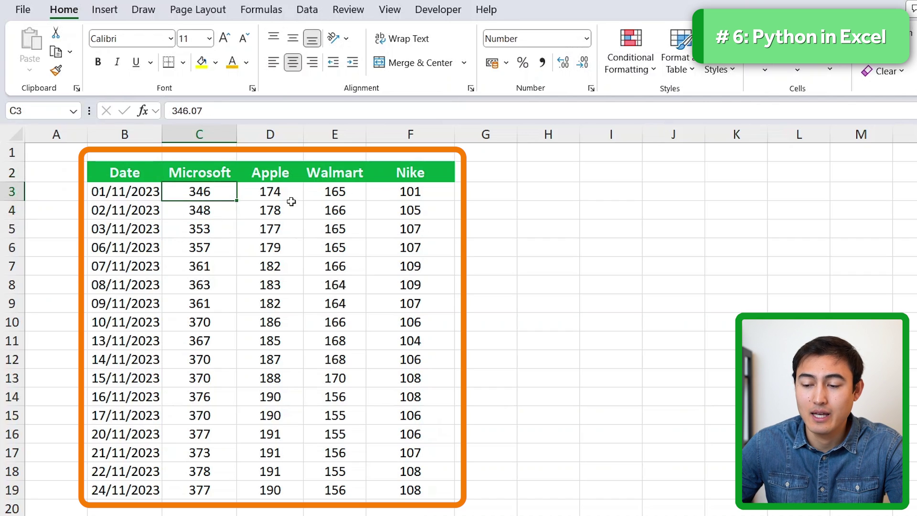
key(Right)
key(Right)
click(548, 170)
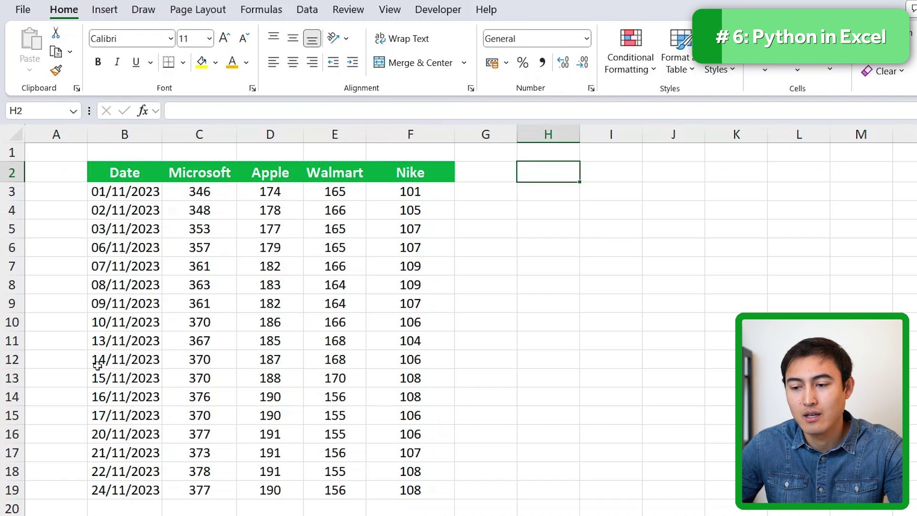
click(250, 13)
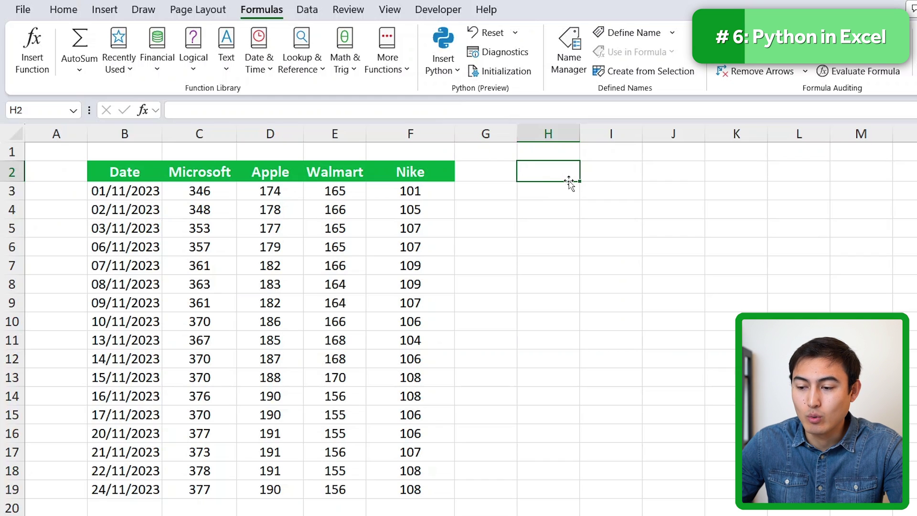
Step: In H2, enter and run the Python formula xl("B2:F19", headers=True).describe()
text(=)
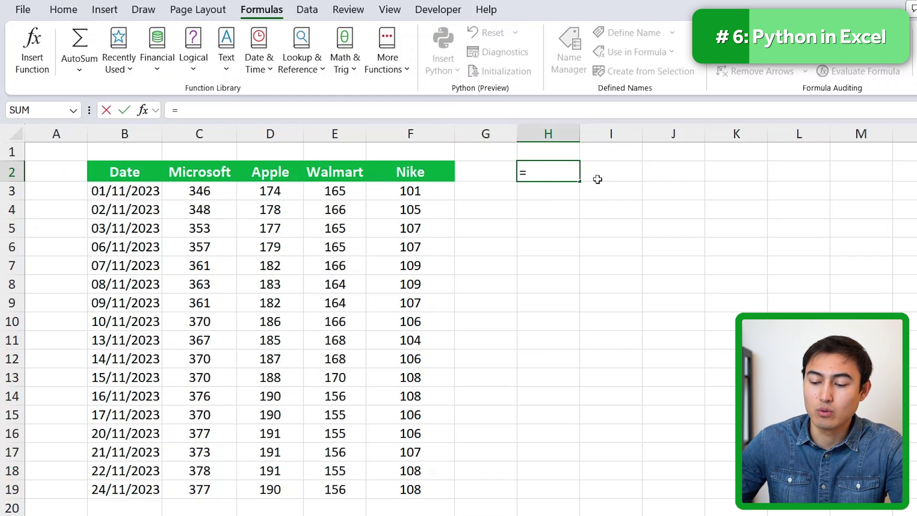
text(py)
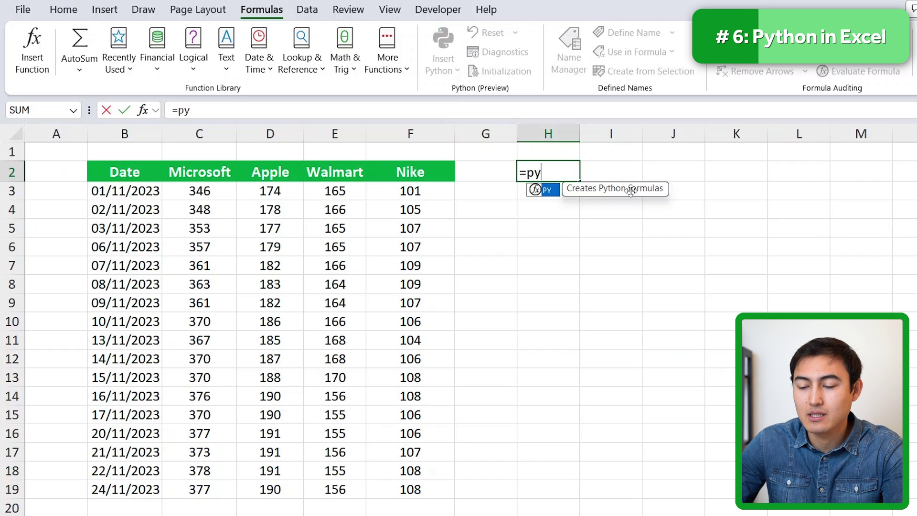
key(Tab)
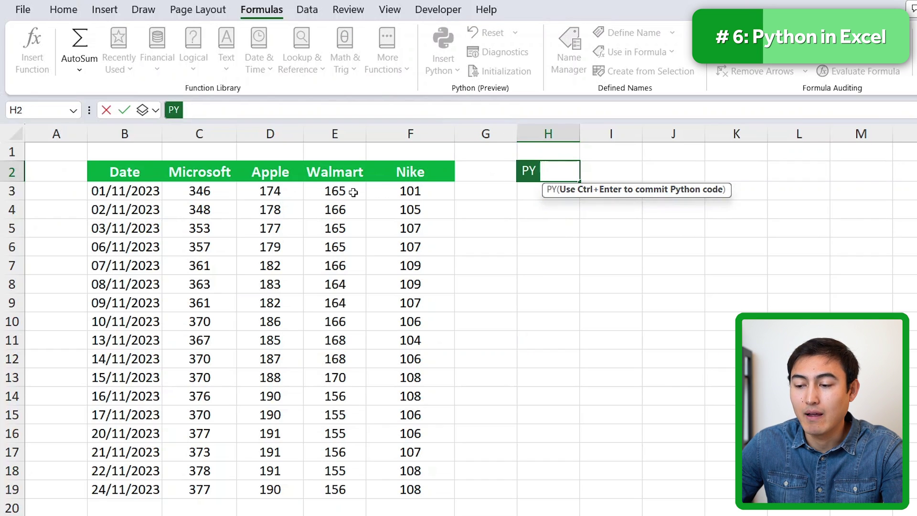
click(114, 174)
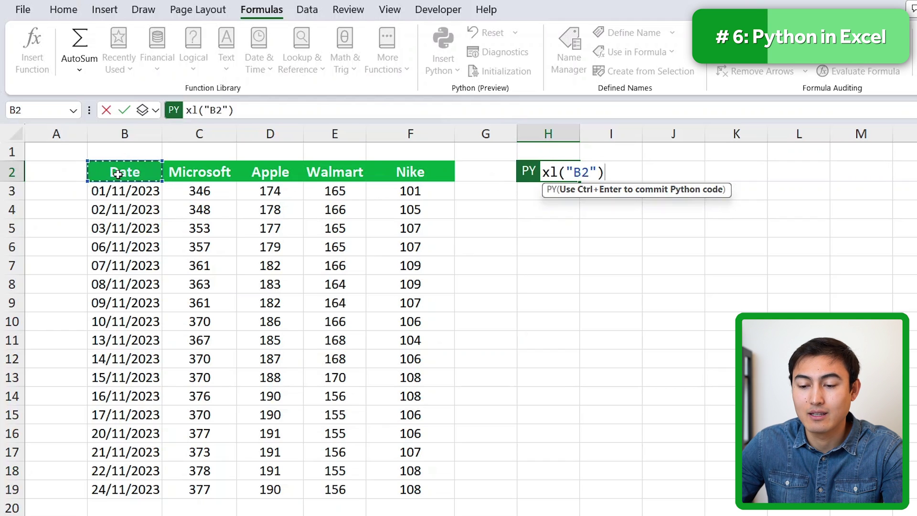
key(ctrl+shift+Down)
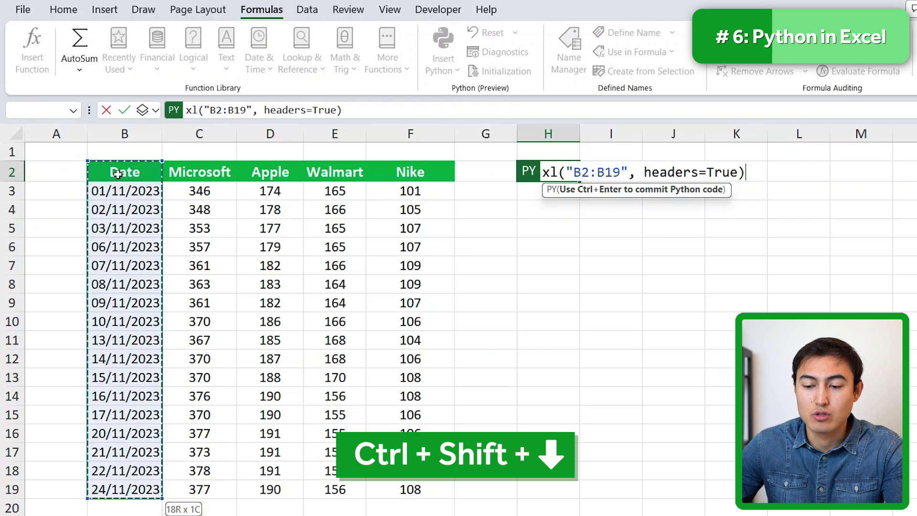
key(ctrl+shift+Right)
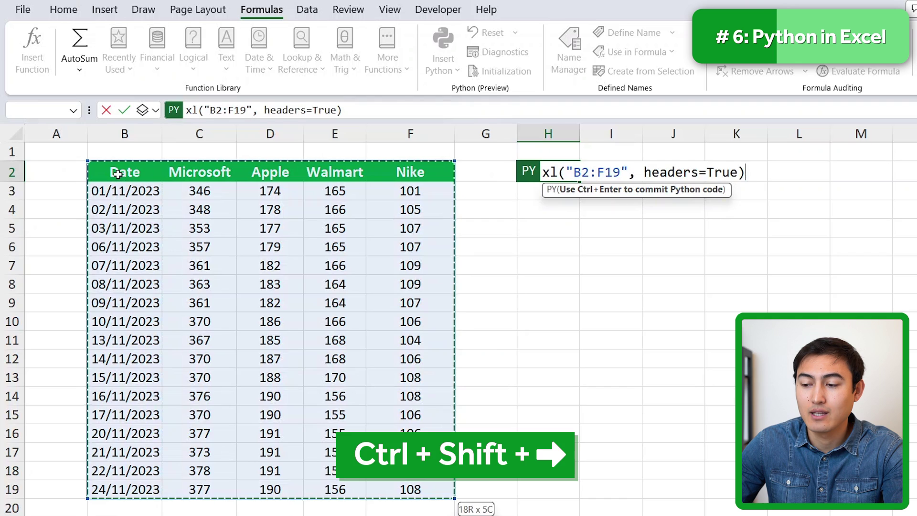
text(.describe()
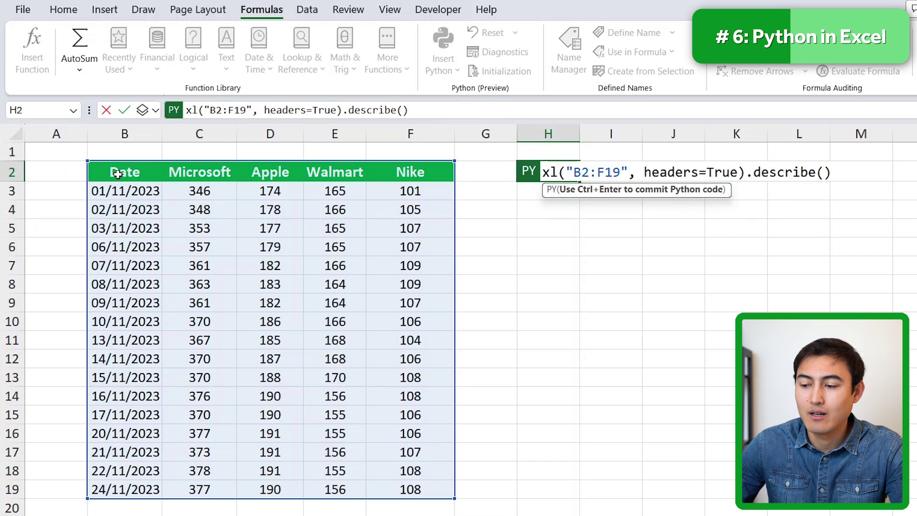
key(Return)
key(Return)
key(Return)
key(Return)
key(BackSpace)
key(BackSpace)
key(BackSpace)
key(BackSpace)
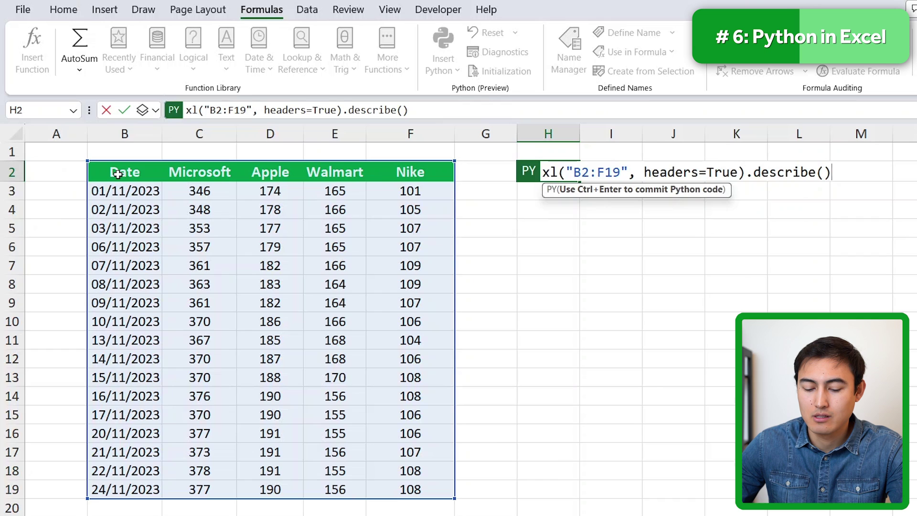
key(ctrl+Return)
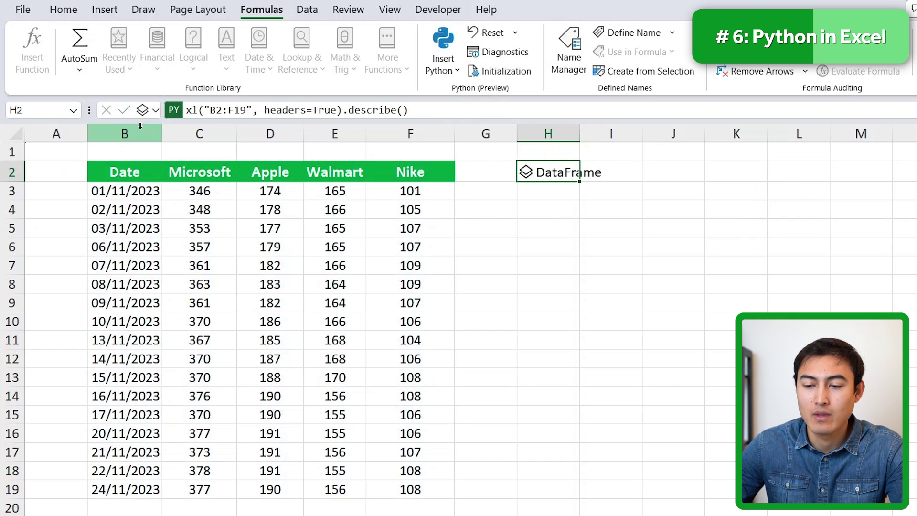
Step: Switch H2's Python output to Excel values and browse the spilled statistics such as min and std
click(153, 112)
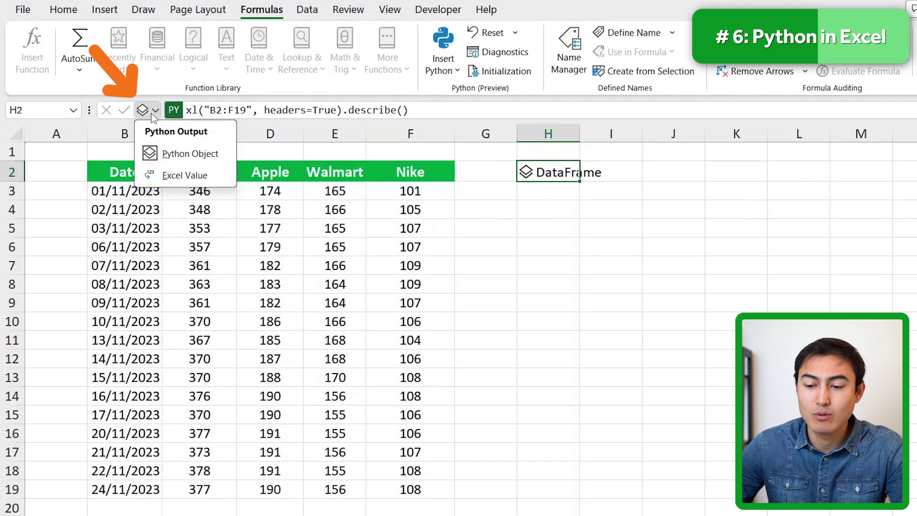
click(204, 177)
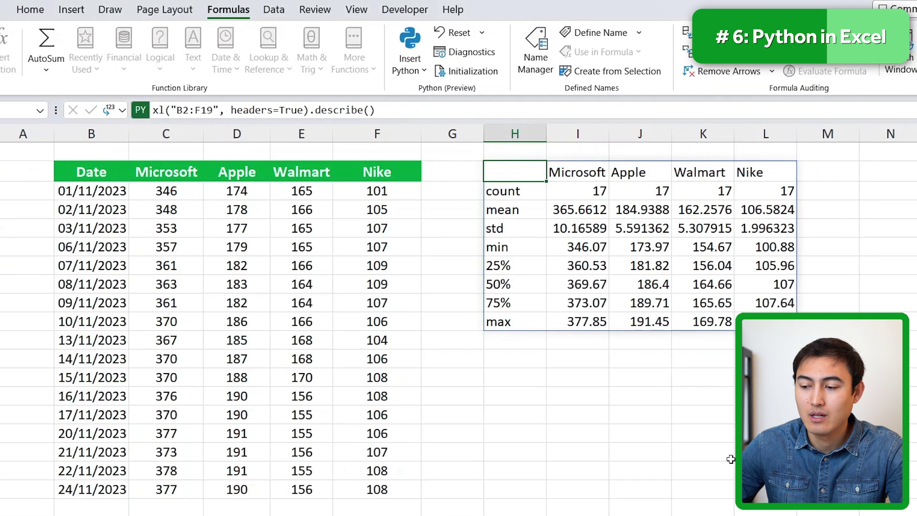
key(Down)
key(Down)
key(Down)
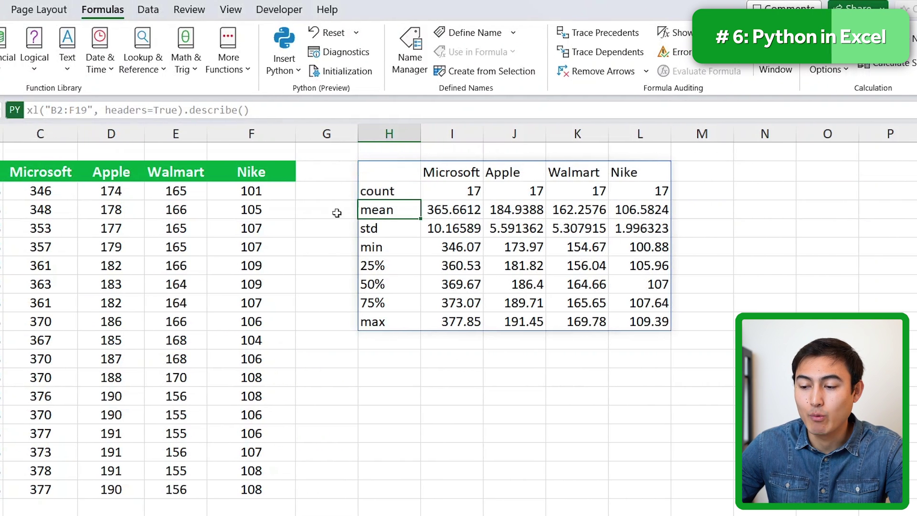
key(Down)
click(379, 217)
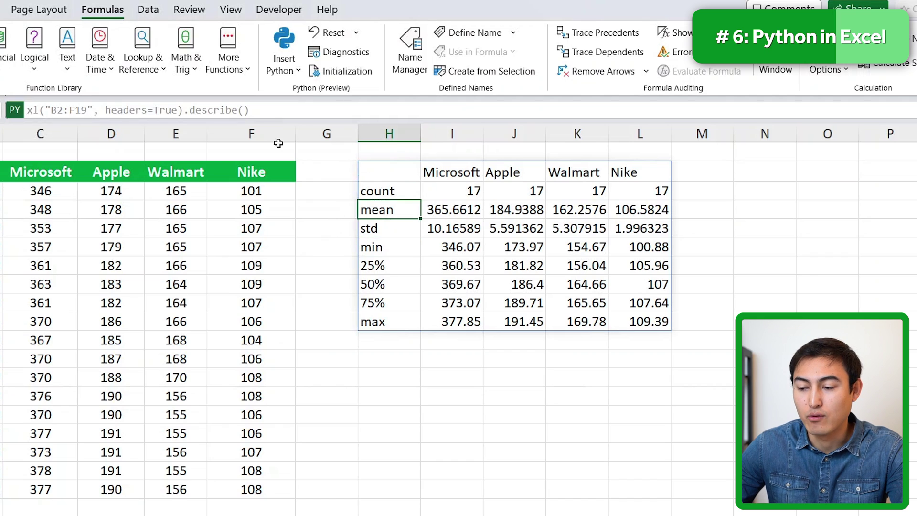
click(389, 236)
key(Up)
key(Up)
key(Up)
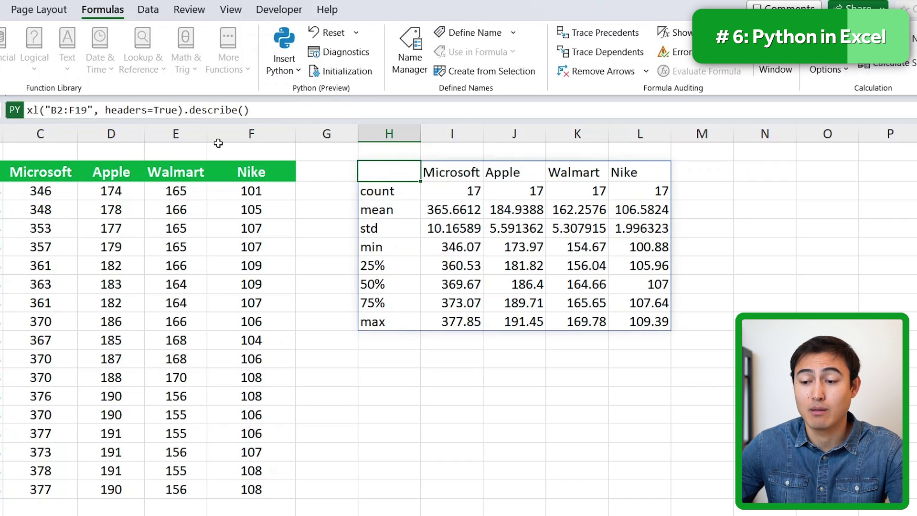
click(237, 111)
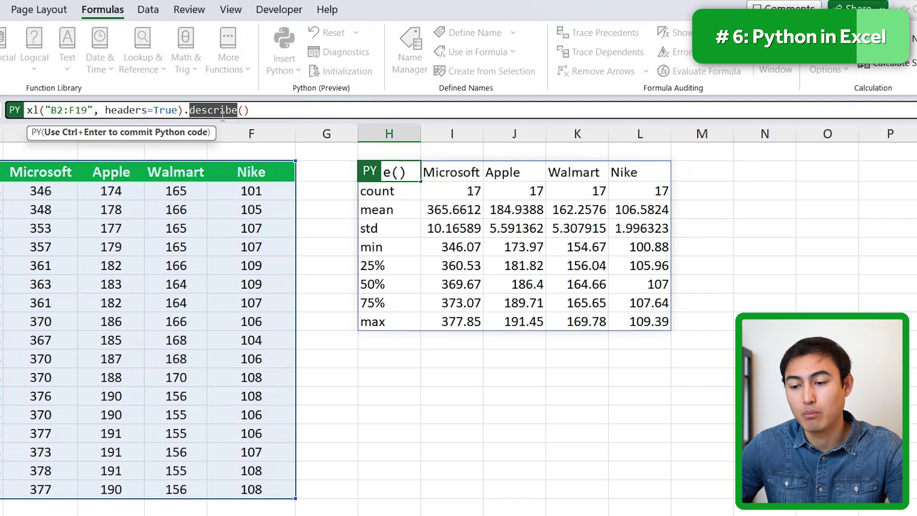
Step: Change describe() to corr() in H2's formula and inspect the Microsoft–Apple and Microsoft–Walmart correlations
text(corr)
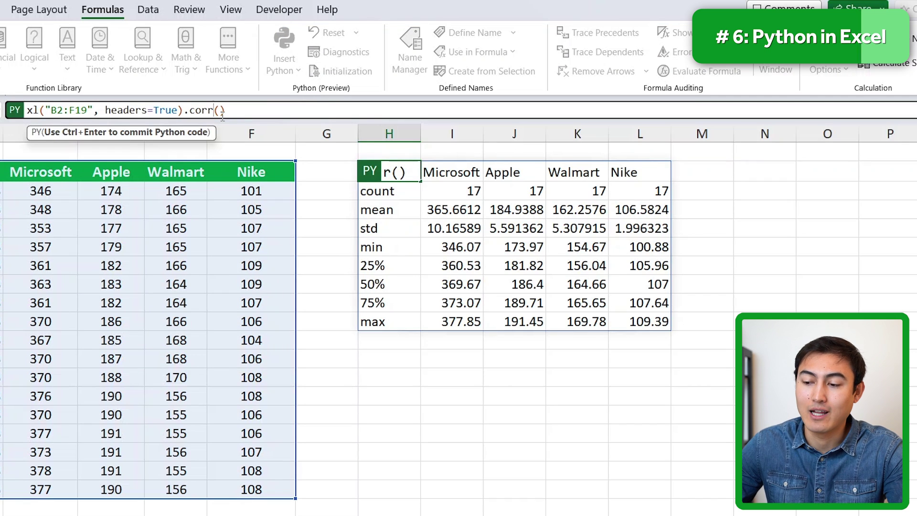
key(ctrl+Return)
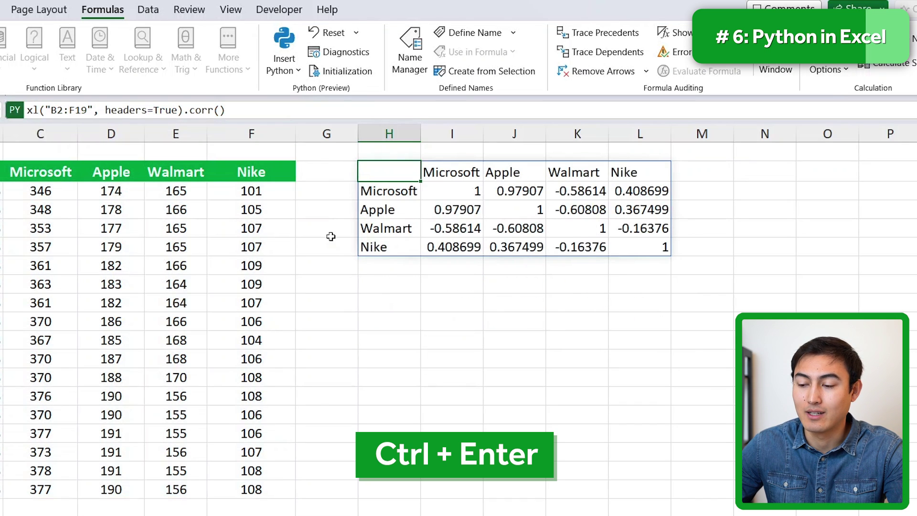
key(Down)
key(Right)
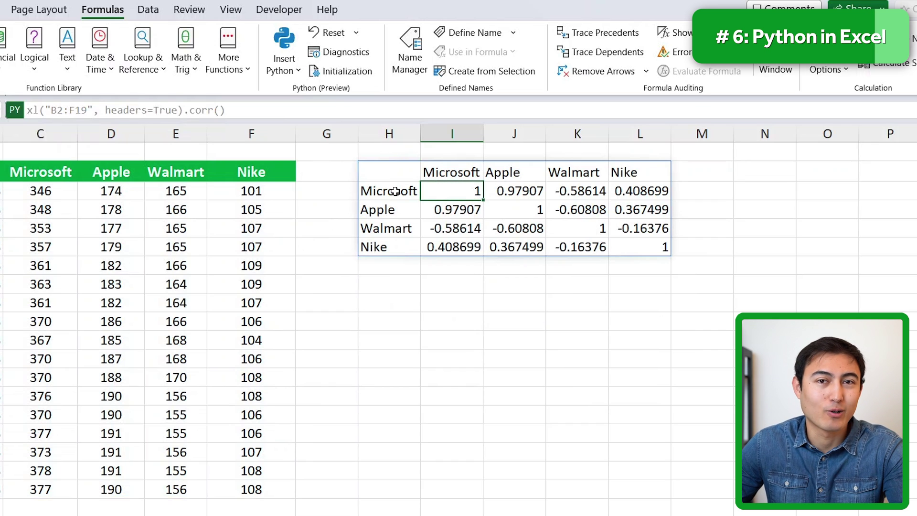
key(Down)
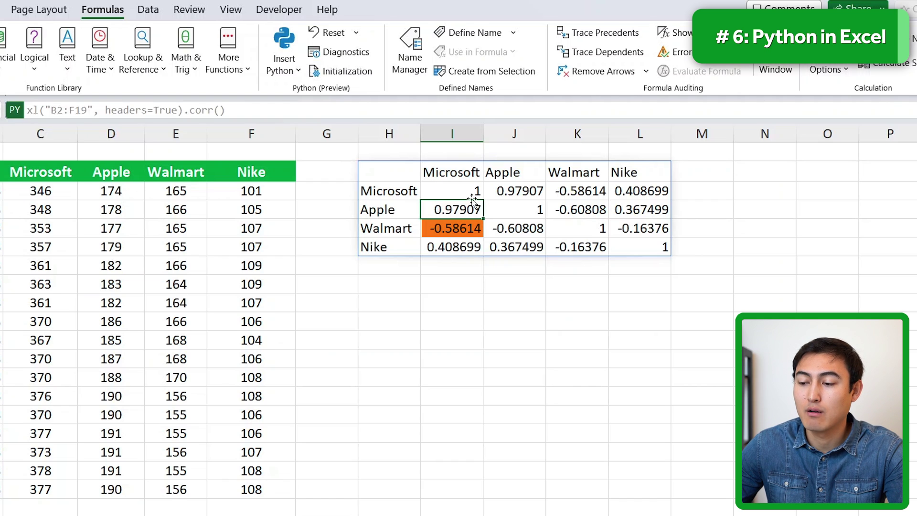
click(465, 234)
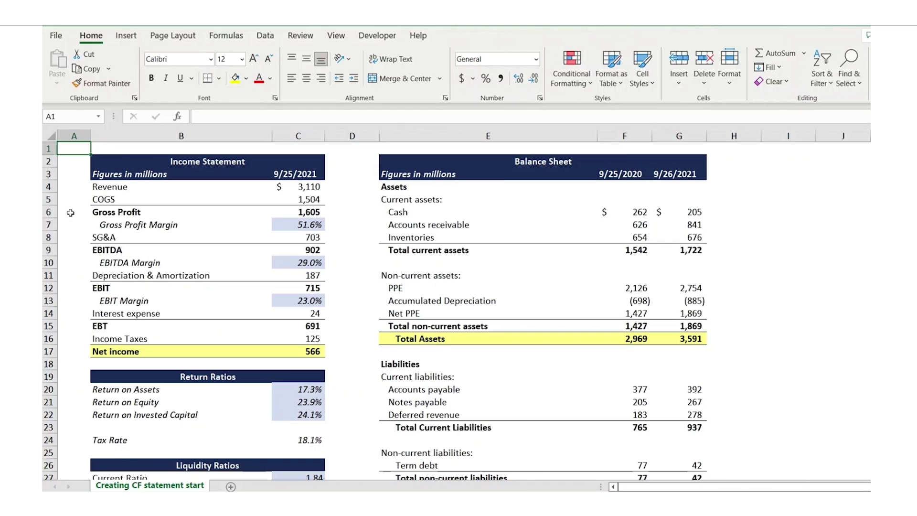
Step: Browse the course lessons to Stock Pitch Presentation, then return to Excel's course-list sheet
key(Down)
key(Down)
key(Down)
key(Down)
key(Down)
key(Down)
key(Down)
key(Down)
key(Down)
key(Down)
key(Down)
key(Down)
key(Down)
key(Down)
key(Down)
key(Down)
key(Down)
key(Down)
key(Down)
key(Down)
key(Down)
key(Down)
key(Down)
key(Down)
key(Down)
key(Down)
key(Down)
key(Down)
key(Down)
key(Down)
key(Down)
key(Down)
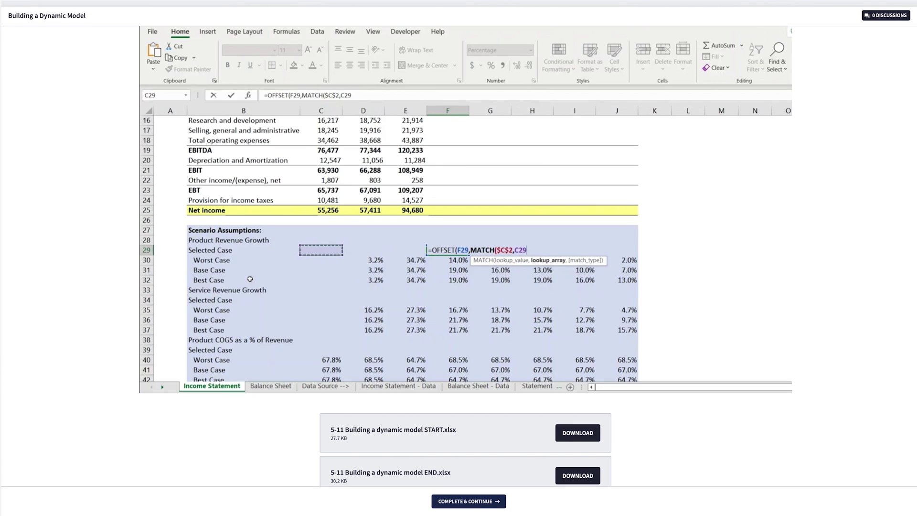
drag(242, 261, 250, 279)
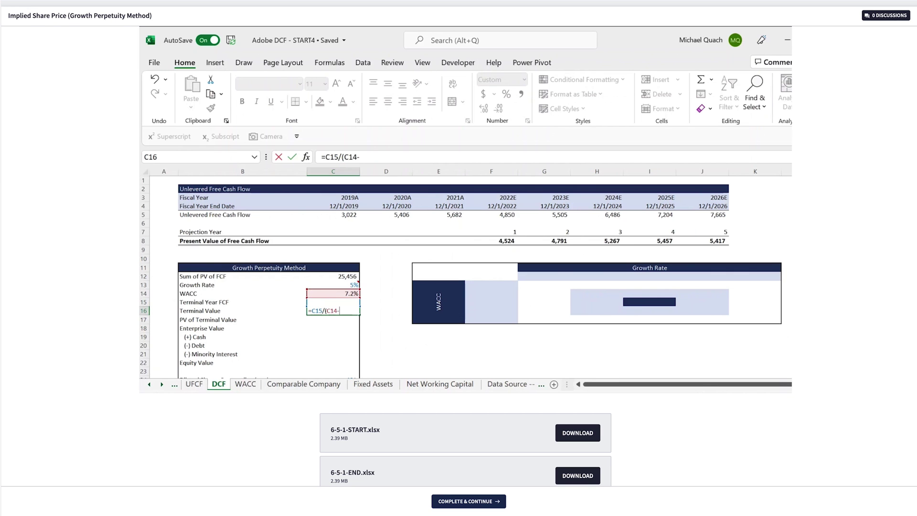
click(333, 285)
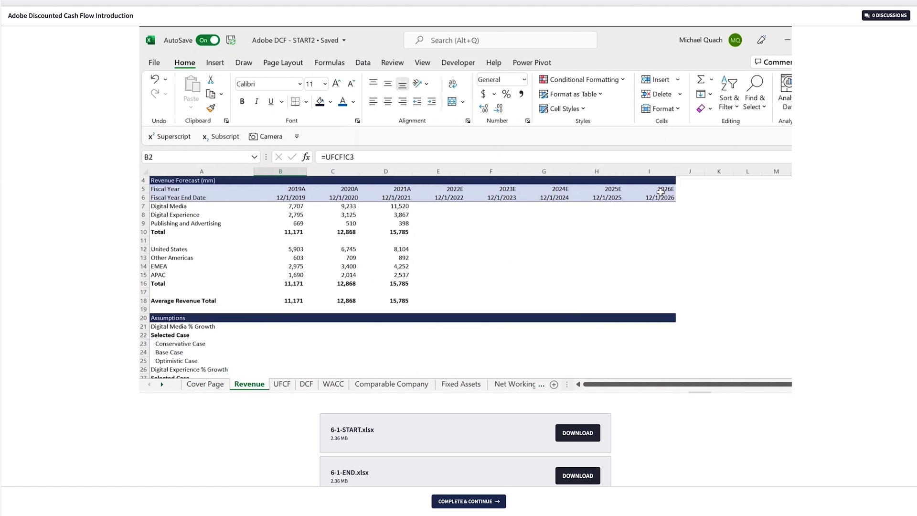
key(ctrl+Page_Down)
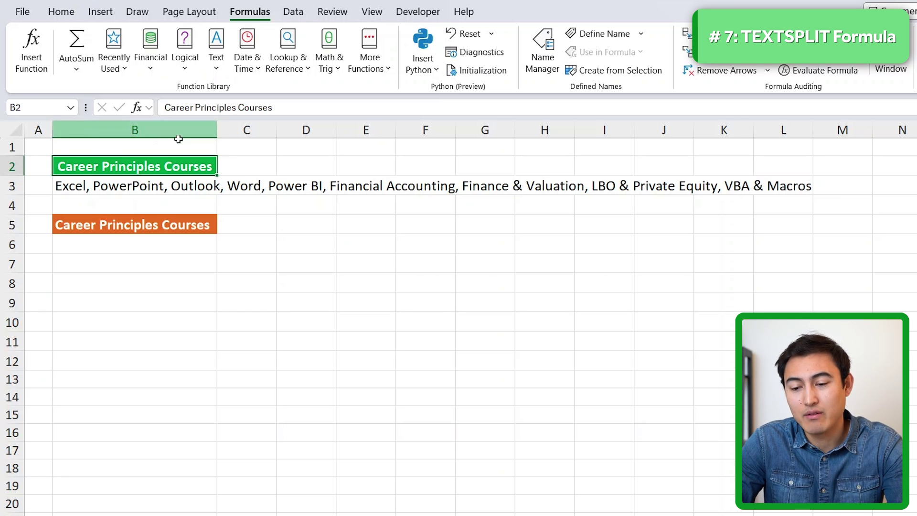
Step: Enter =TEXTSPLIT(B3,",") in B6 to spread the comma-separated courses across row 6
click(93, 186)
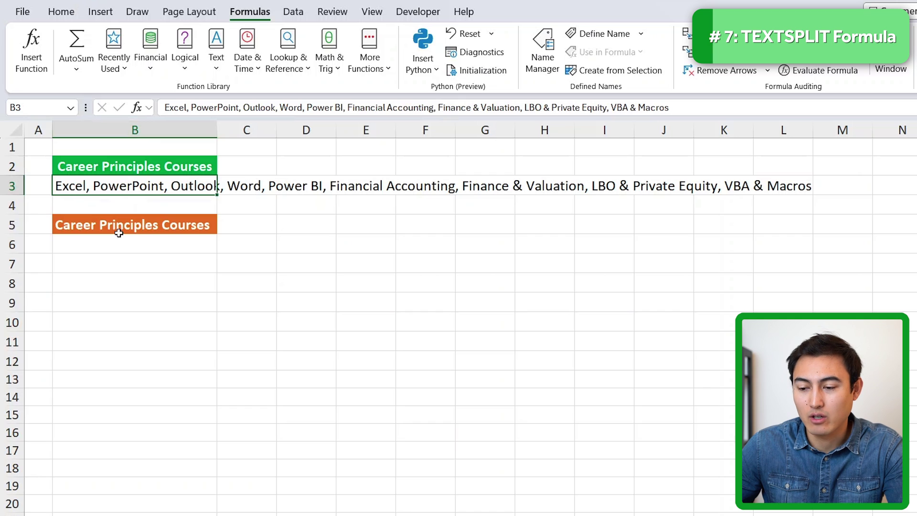
key(Down)
key(Down)
key(Down)
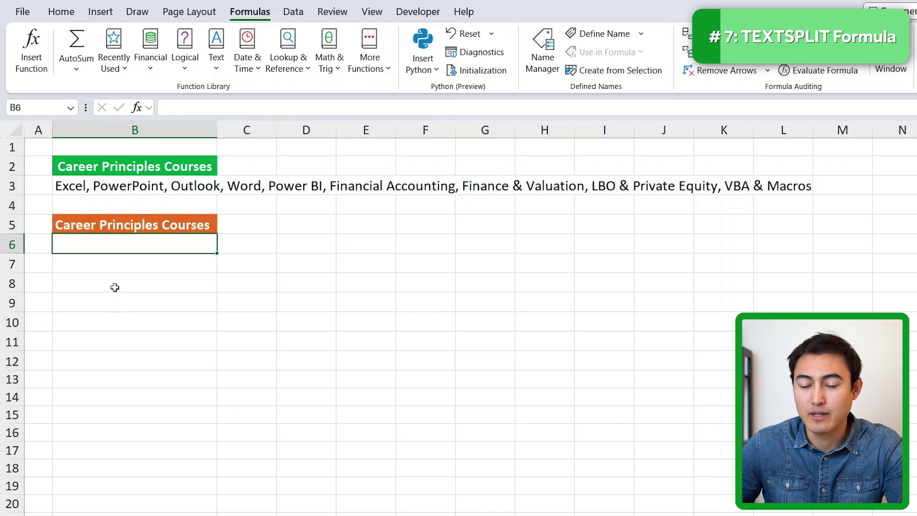
text(=)
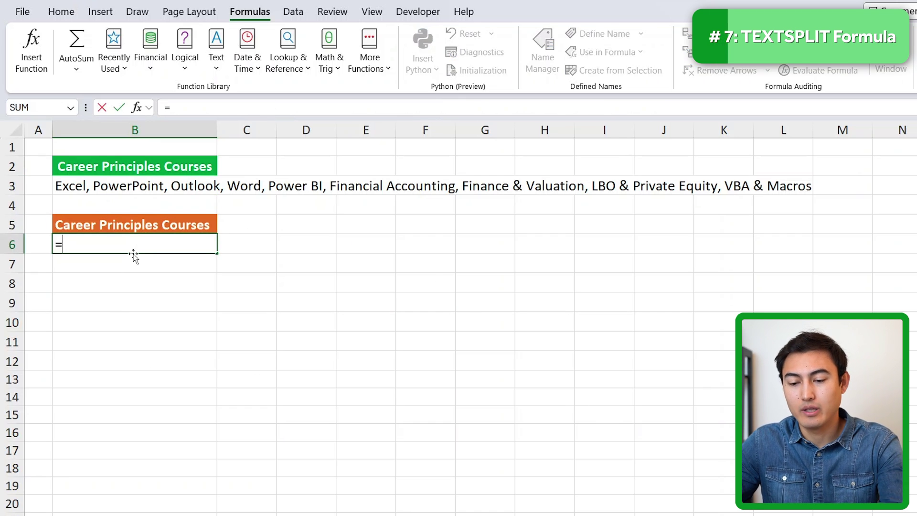
text(texts)
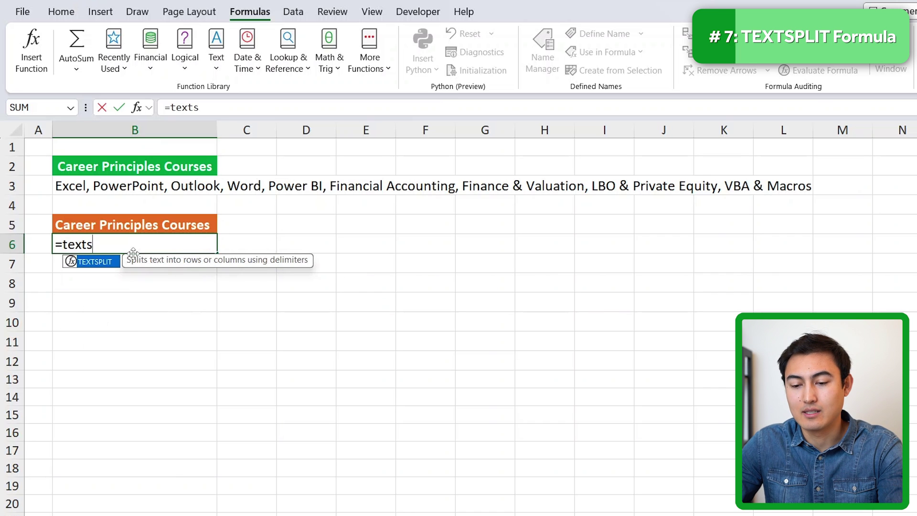
text(pl)
key(Tab)
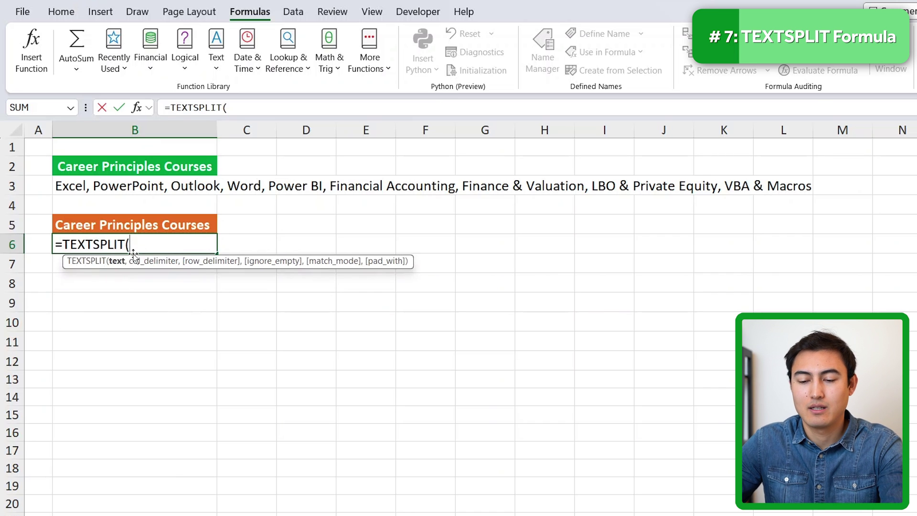
click(105, 226)
click(117, 188)
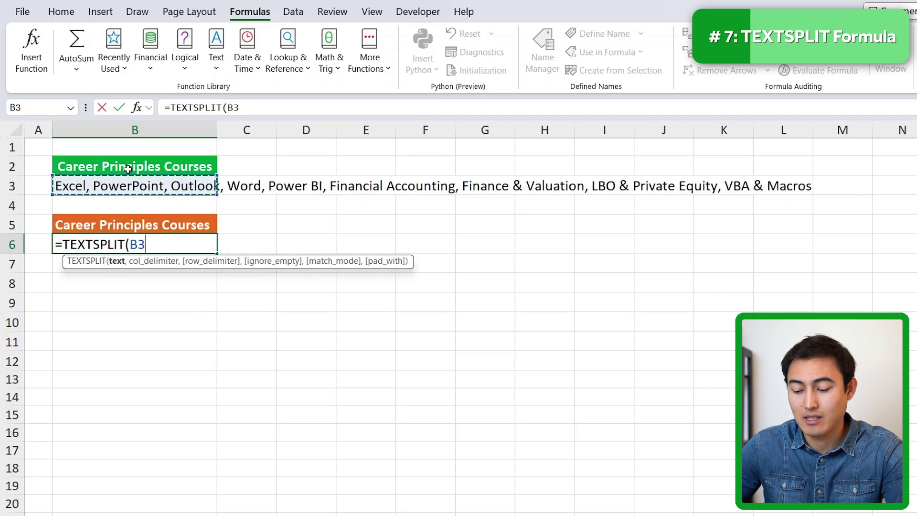
text(,)
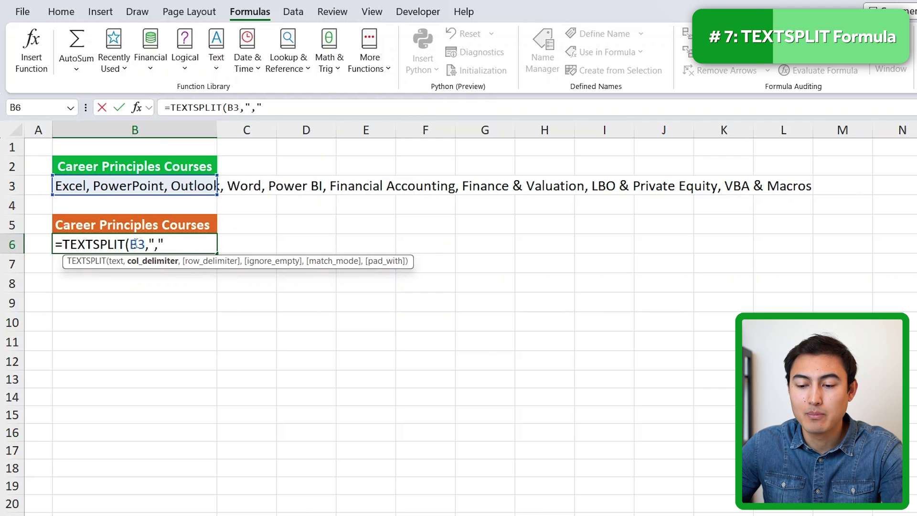
text(",")
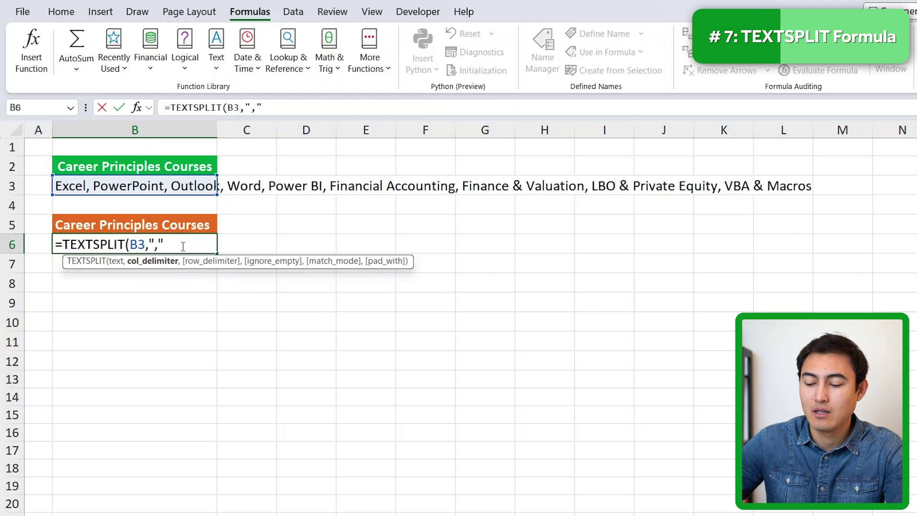
text())
key(Return)
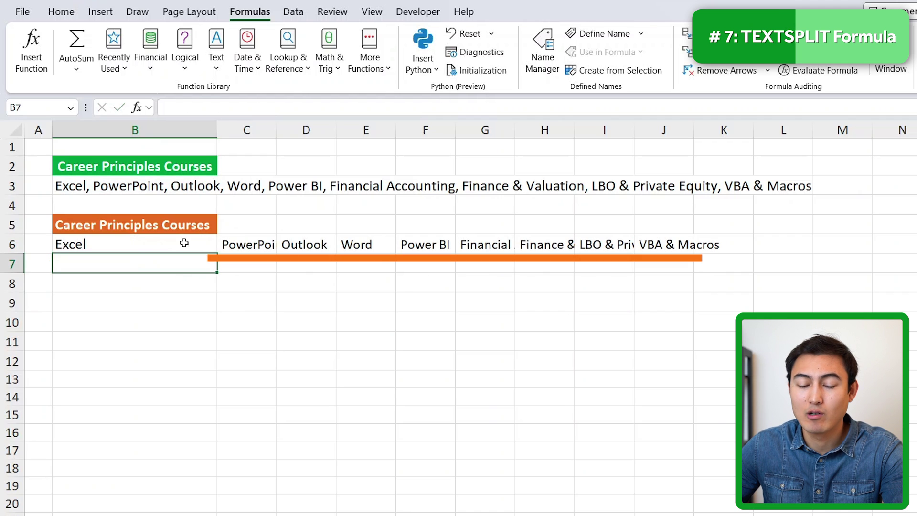
click(137, 240)
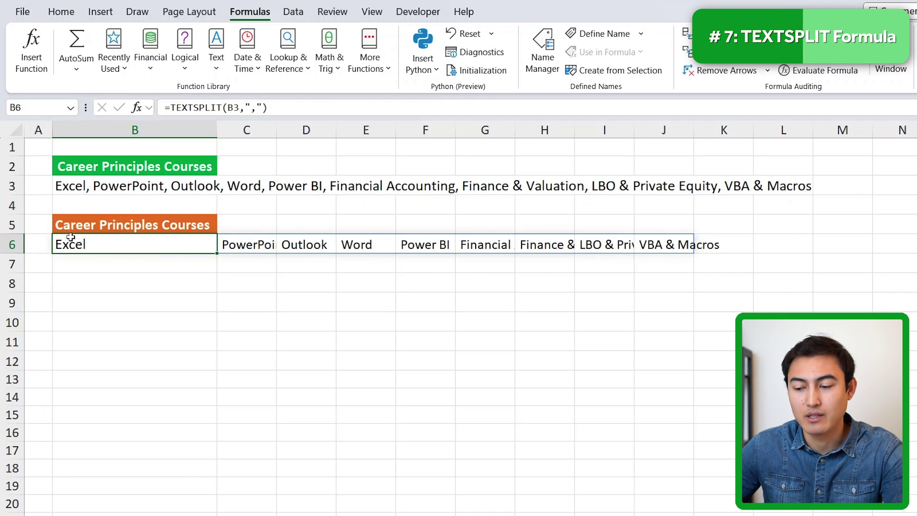
Step: Enter =TRANSPOSE(B6#) in B8 to list the courses down column B
key(Down)
key(Down)
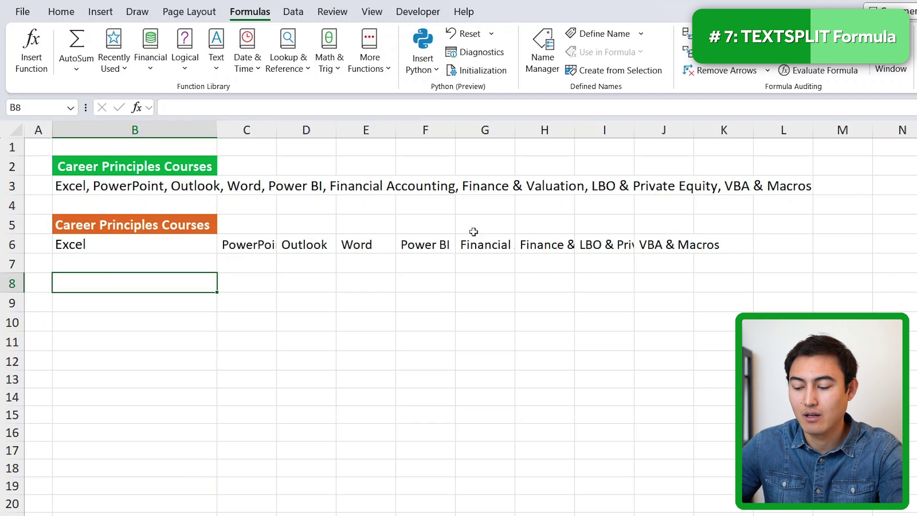
text(=trans)
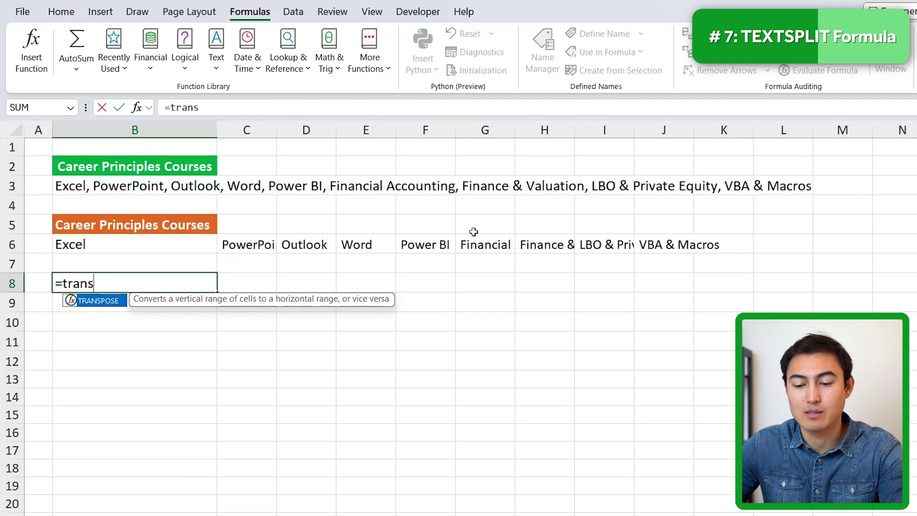
key(Tab)
key(Up)
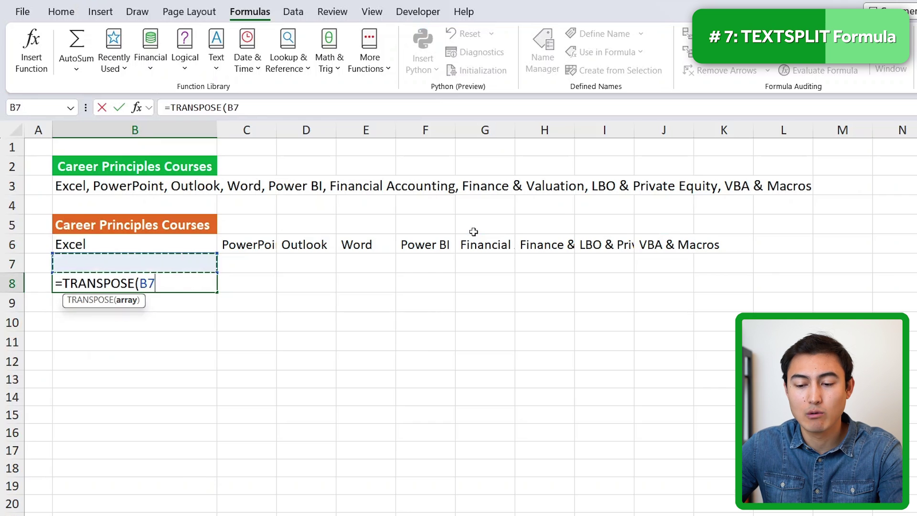
key(Up)
text(#)
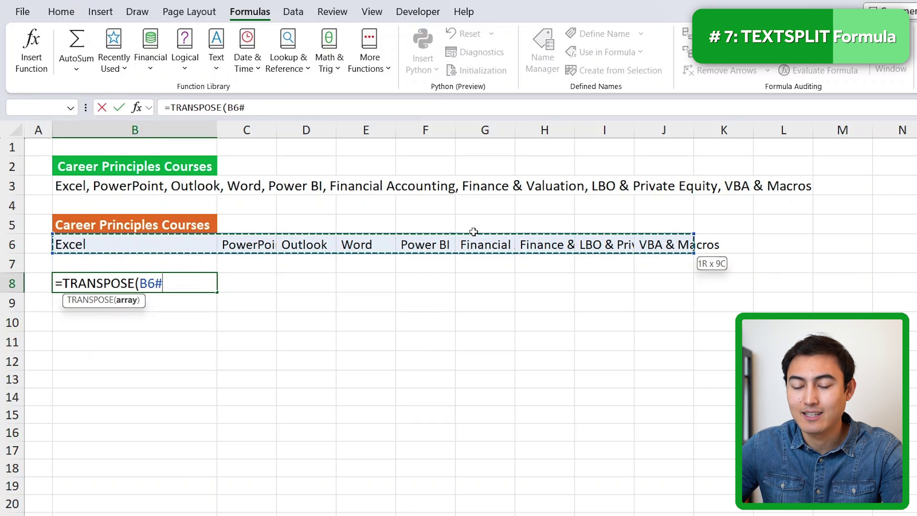
text())
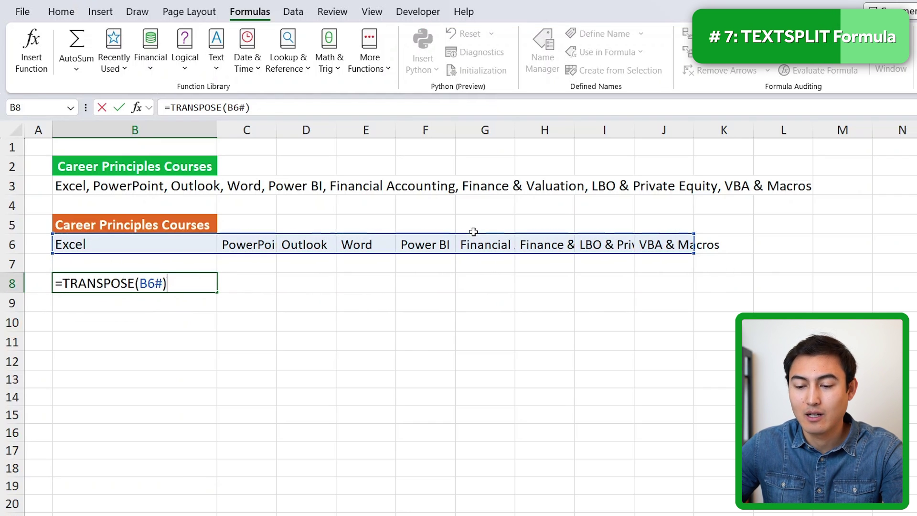
key(Return)
key(Up)
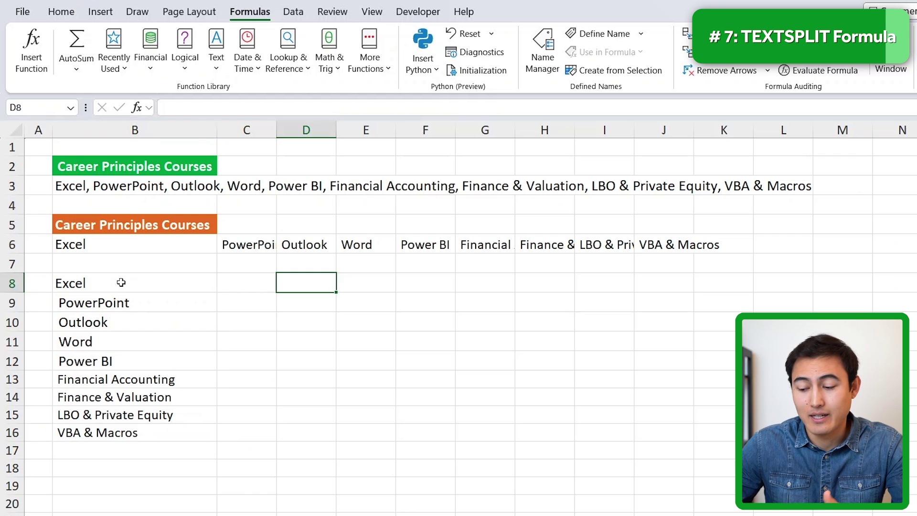
Step: Browse the TEXT function suggestions, comparing the TEXTBEFORE and TEXTAFTER descriptions
text(=text)
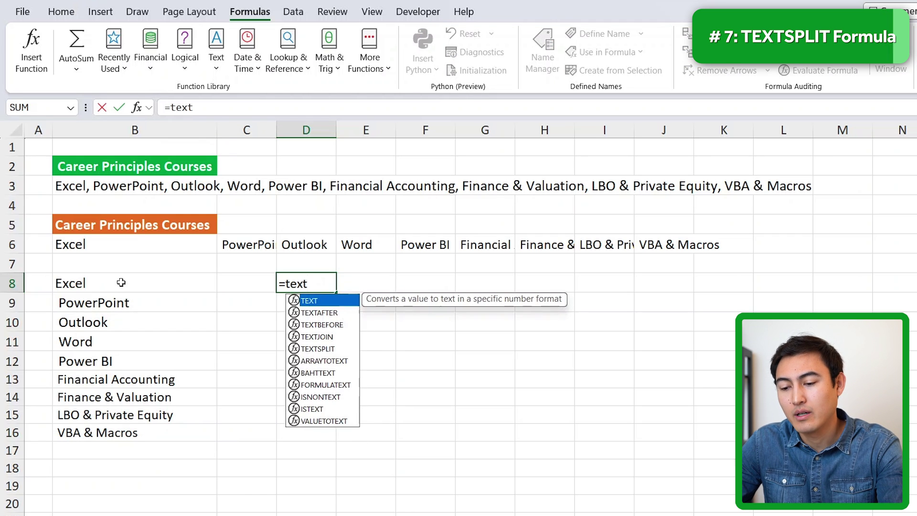
key(Down)
key(Down)
key(Up)
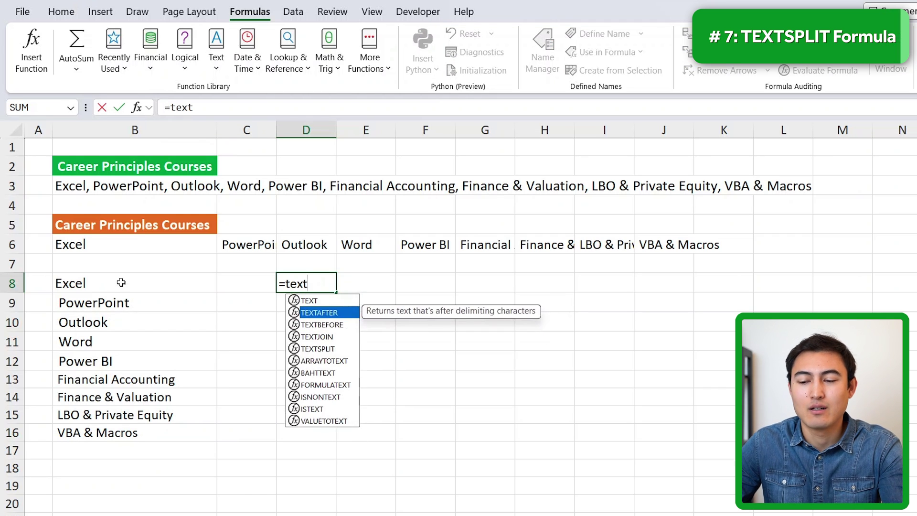
key(Down)
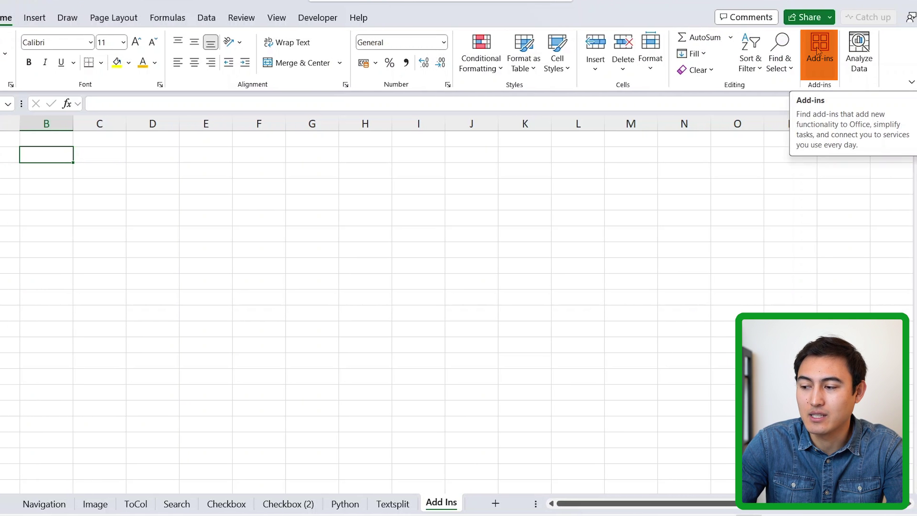
Step: Install the Wikipedia add-in from the Office Add-ins store, accepting its licence terms
click(818, 52)
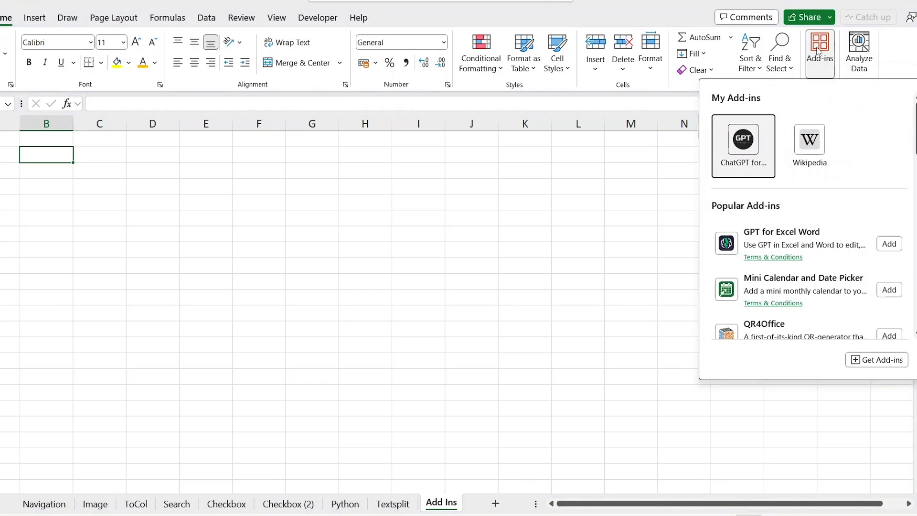
scroll(816, 239, down, 2)
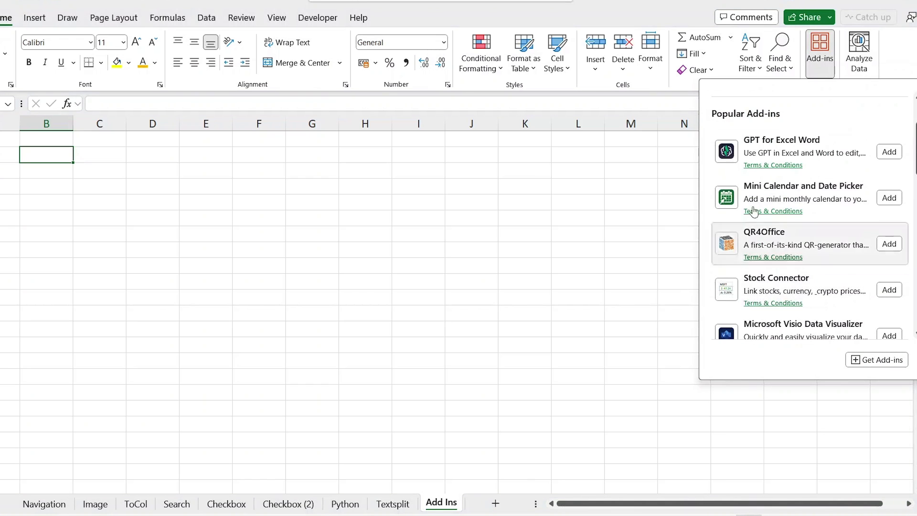
click(880, 365)
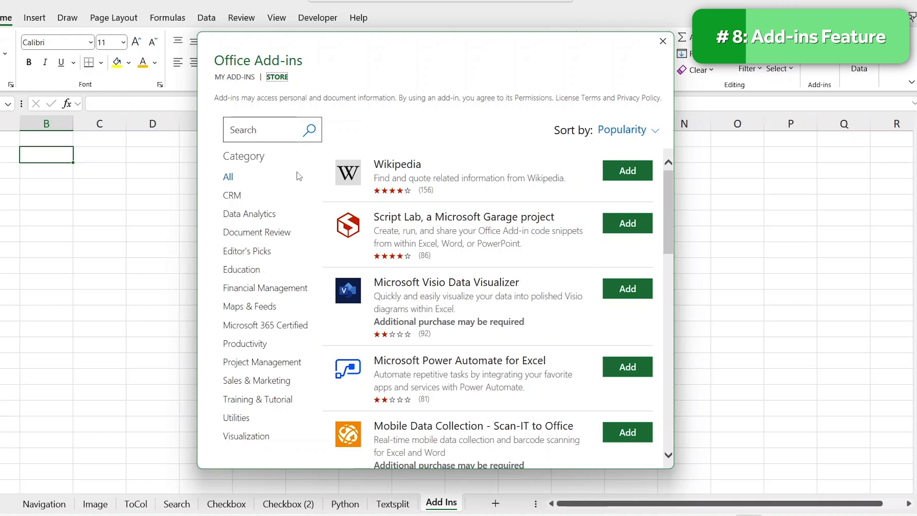
click(612, 174)
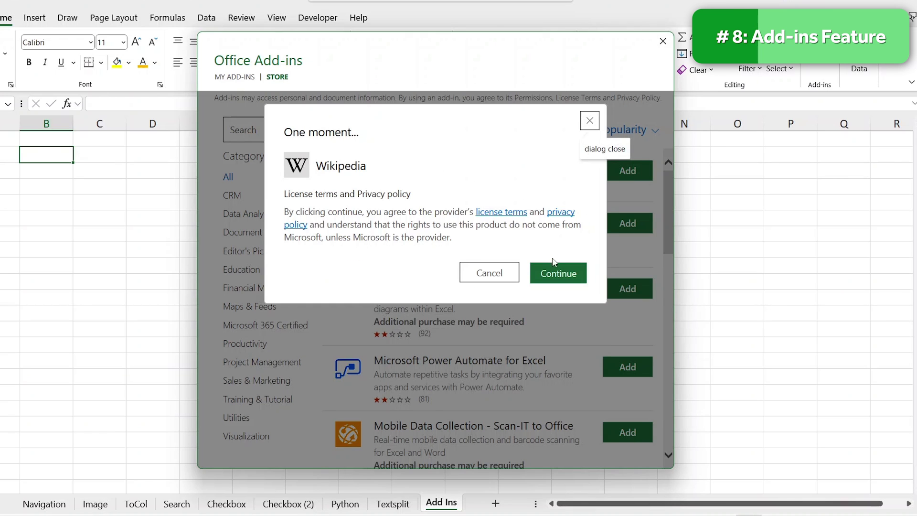
click(562, 277)
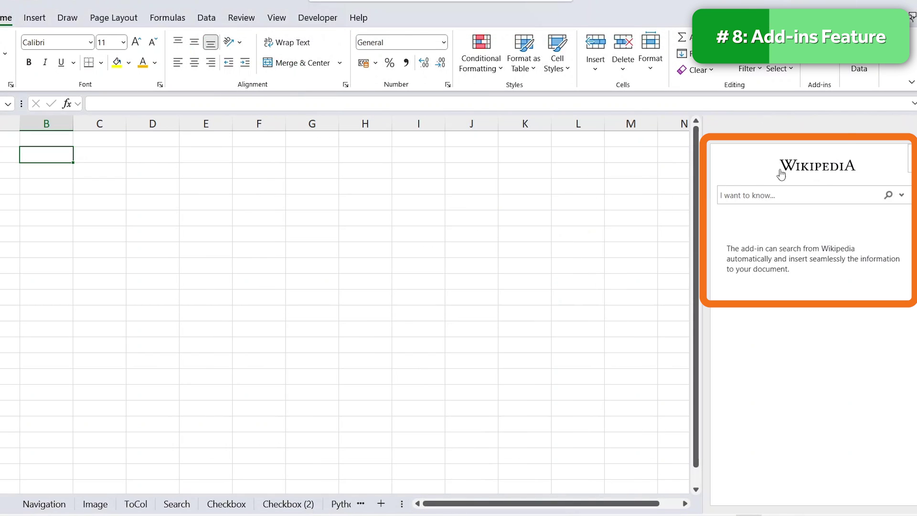
Step: Search Wikipedia for 'population of france', open its Overview section, and select 65,250,000
click(759, 199)
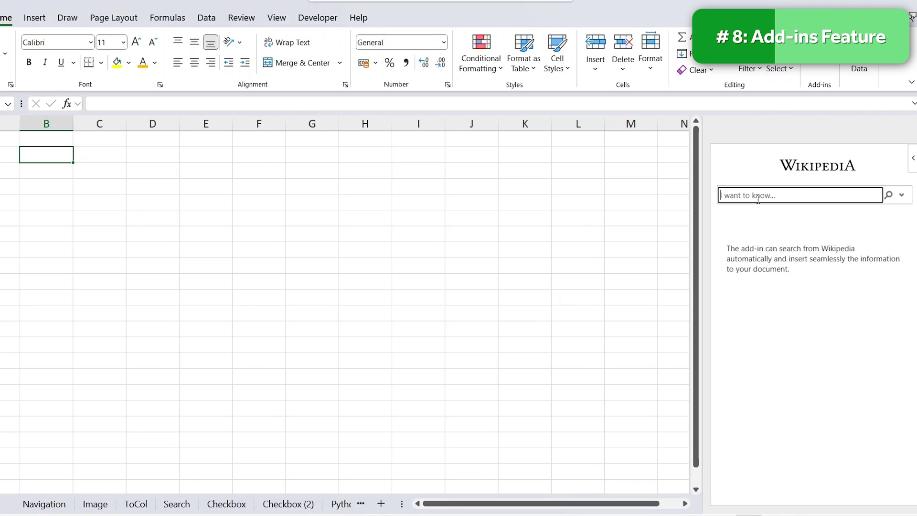
text(population of fr)
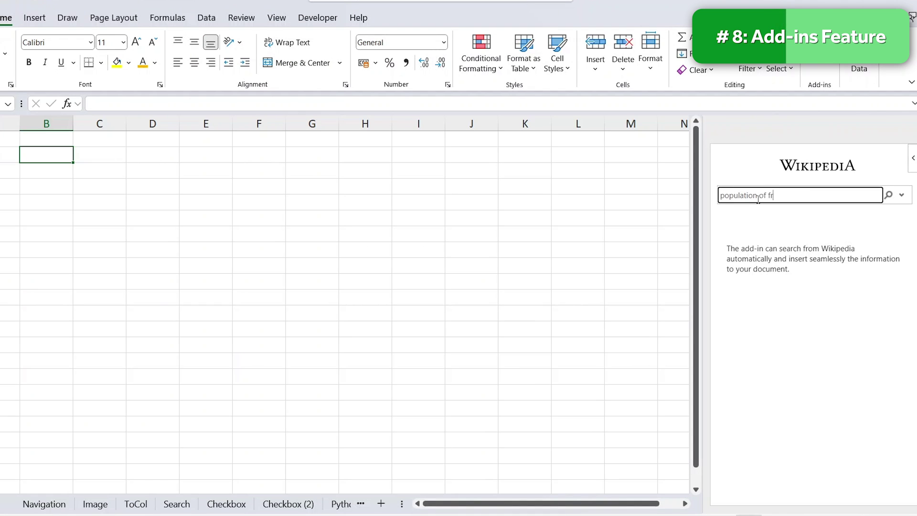
text(ance)
key(Return)
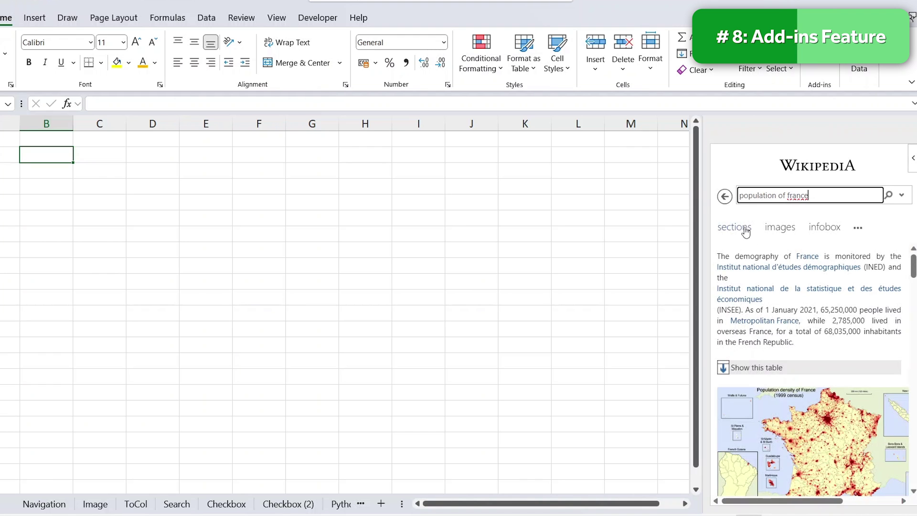
click(734, 227)
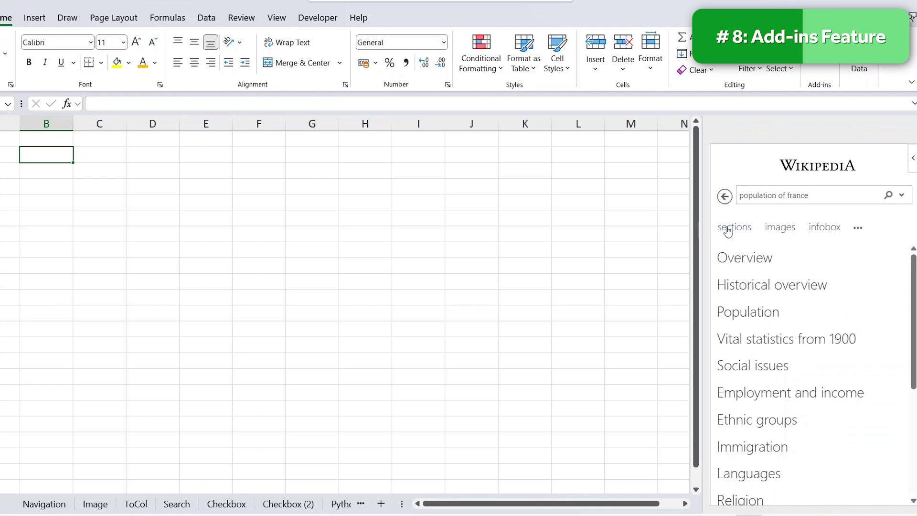
click(741, 260)
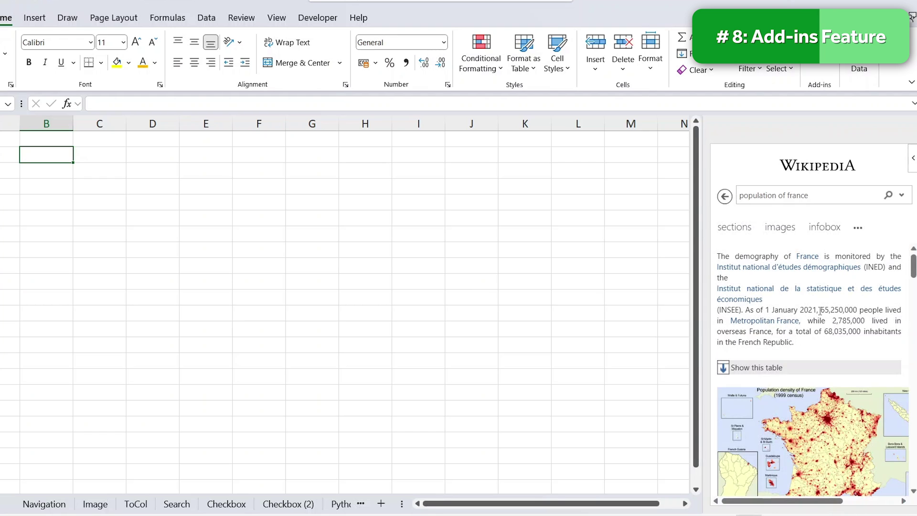
drag(831, 308, 861, 306)
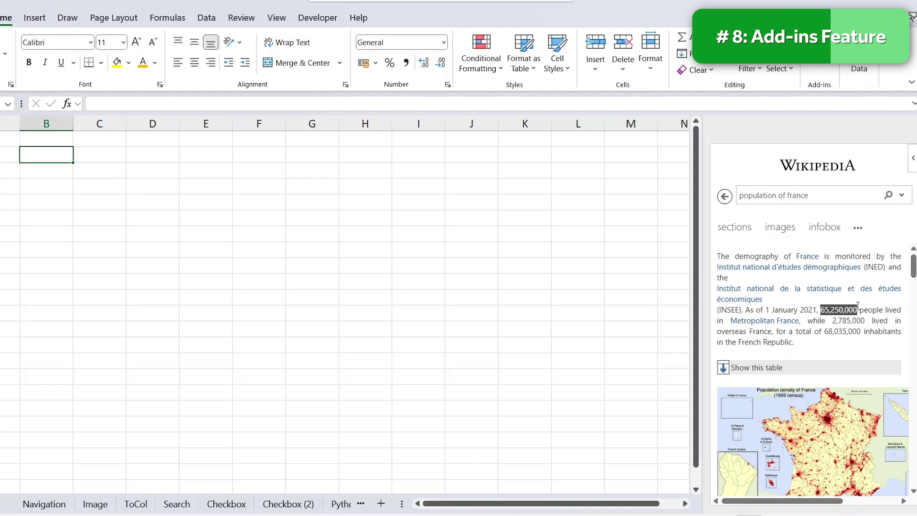
Step: Insert 65,250,000 into B2 and delete its source line so only the number remains
click(823, 297)
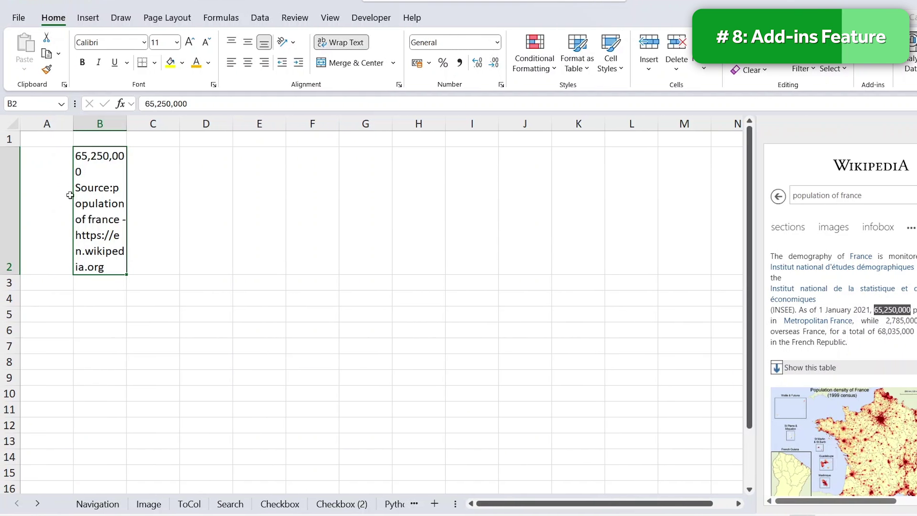
click(198, 109)
key(Down)
key(shift+End)
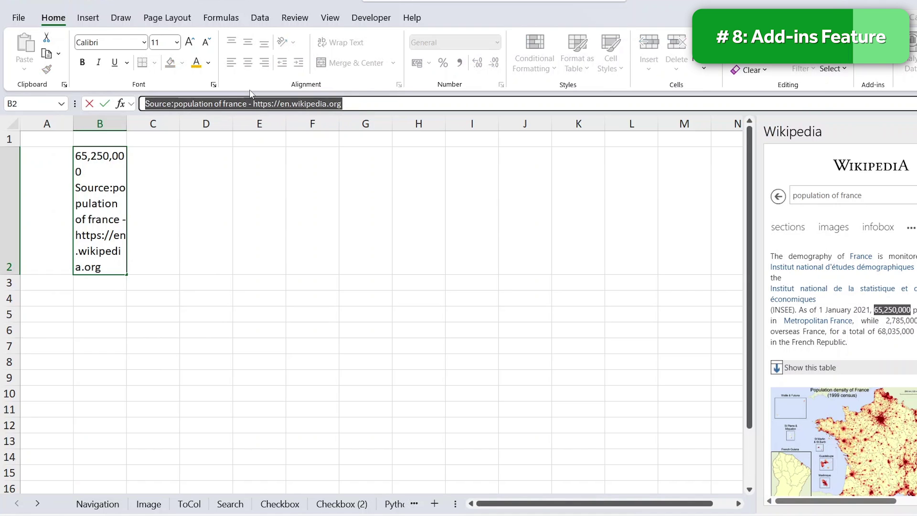
key(BackSpace)
key(Return)
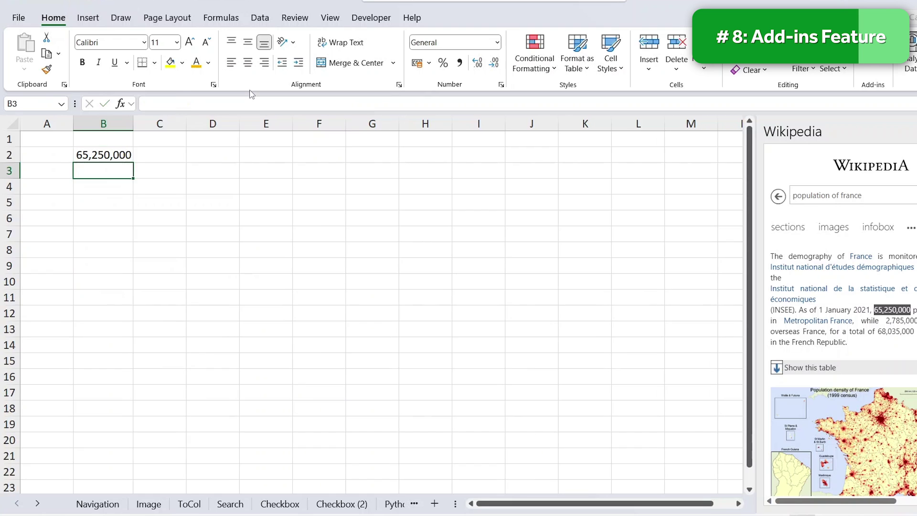
key(Up)
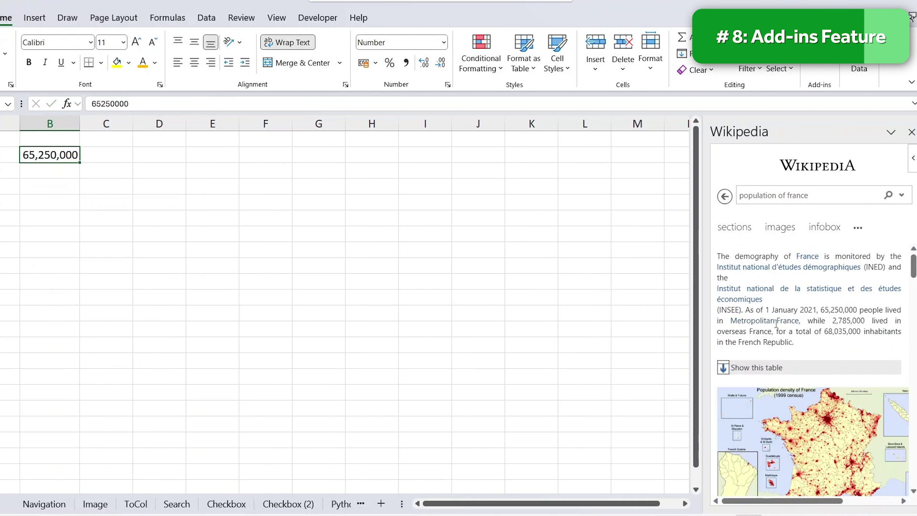
Step: Drag the Fertility rate chart from the article's images onto the sheet near column F
click(775, 231)
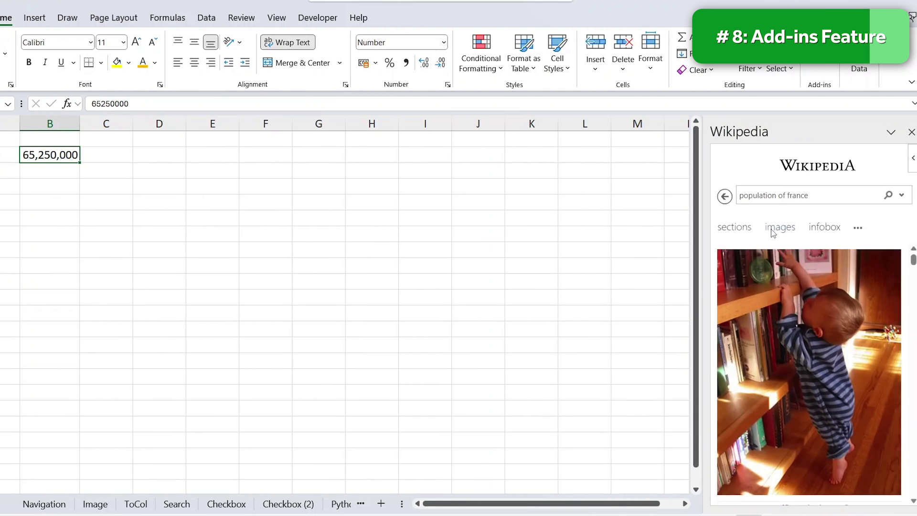
scroll(815, 364, down, 10)
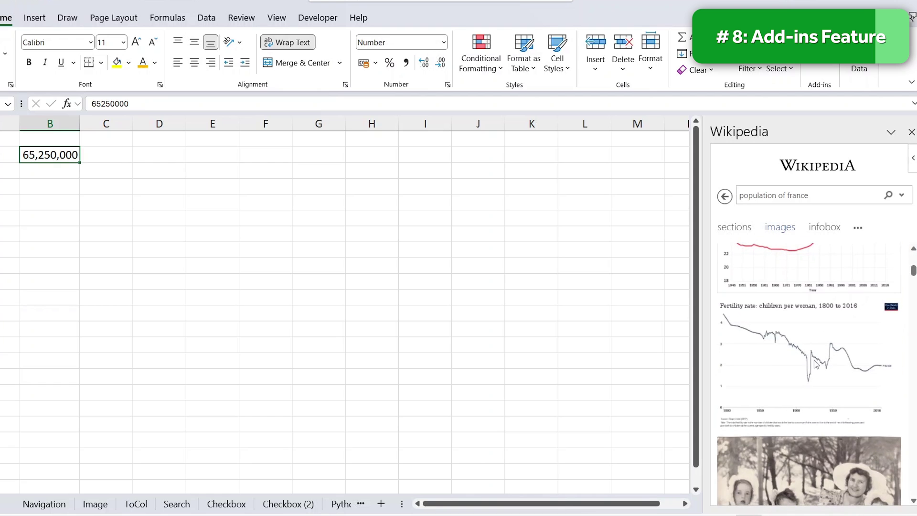
drag(673, 322, 263, 192)
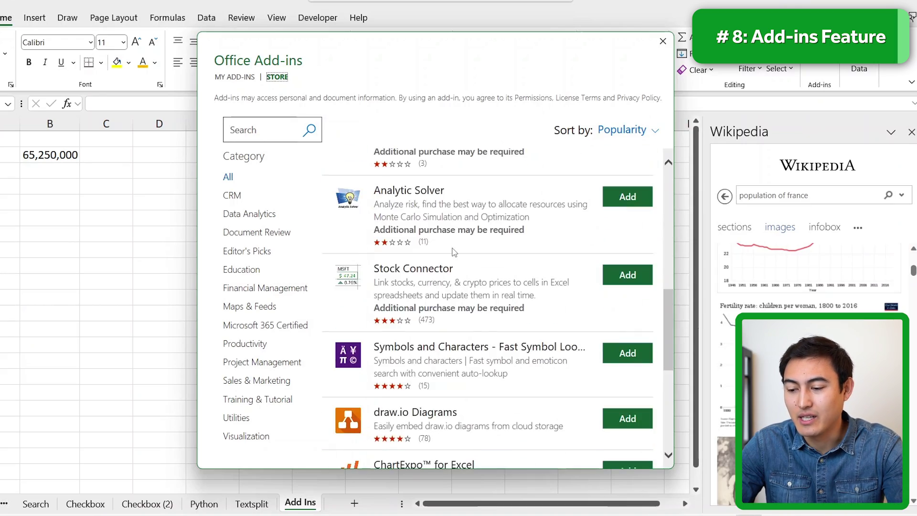
scroll(454, 252, down, 10)
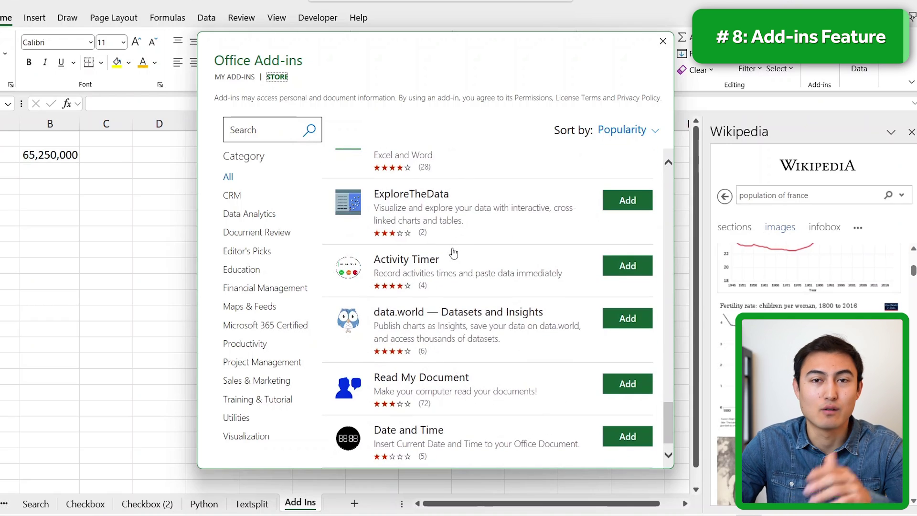